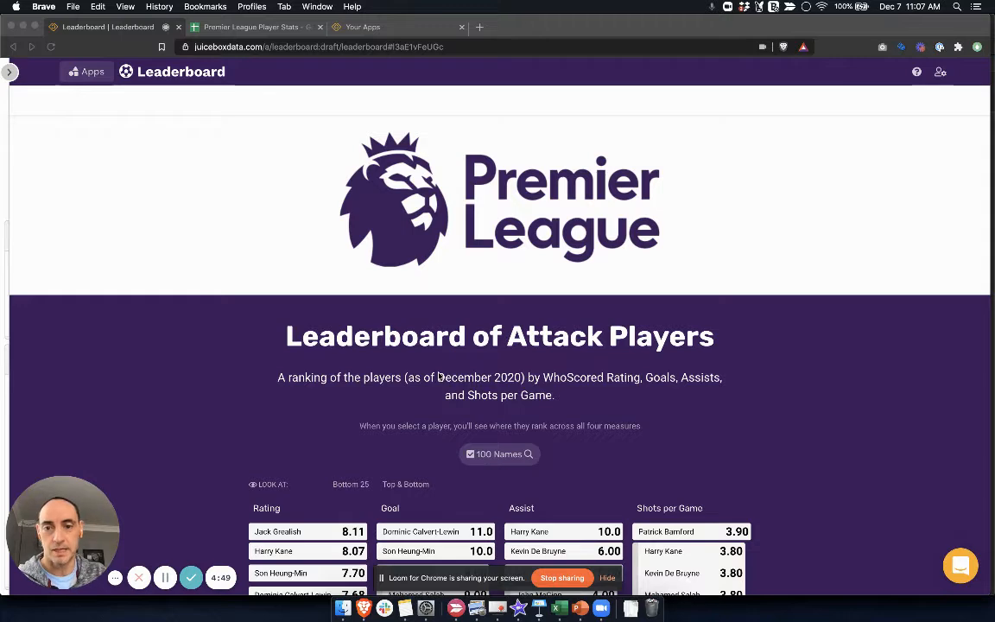
Step: Examine the finished leaderboard, highlighting Jack Grealish and Dominic Calvert-Lewin to compare their ranks across all four measures
scroll(438, 363, down, 3)
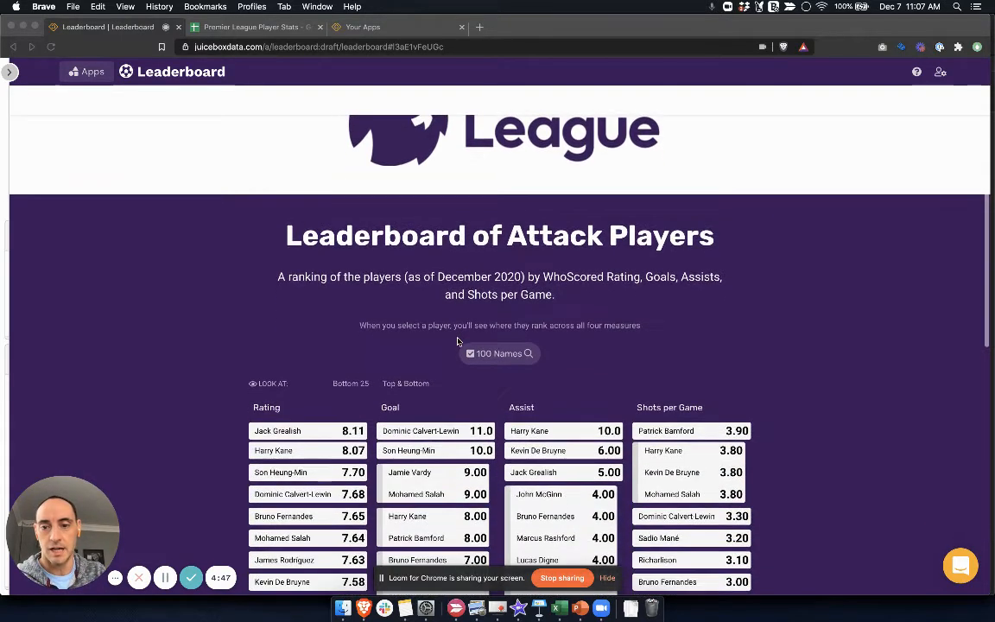
scroll(397, 307, up, 2)
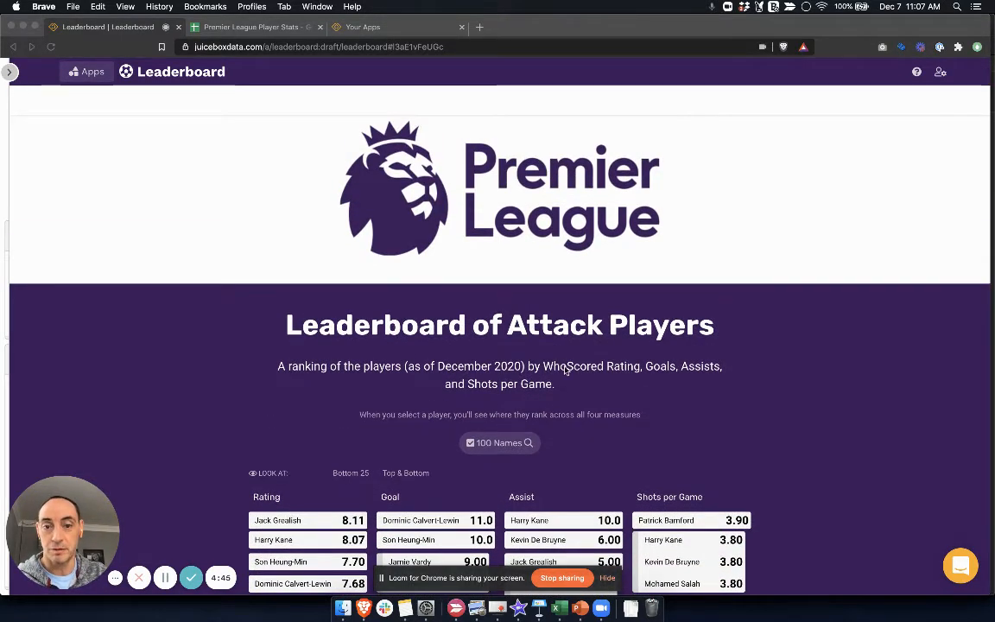
scroll(566, 371, down, 1)
scroll(680, 365, down, 4)
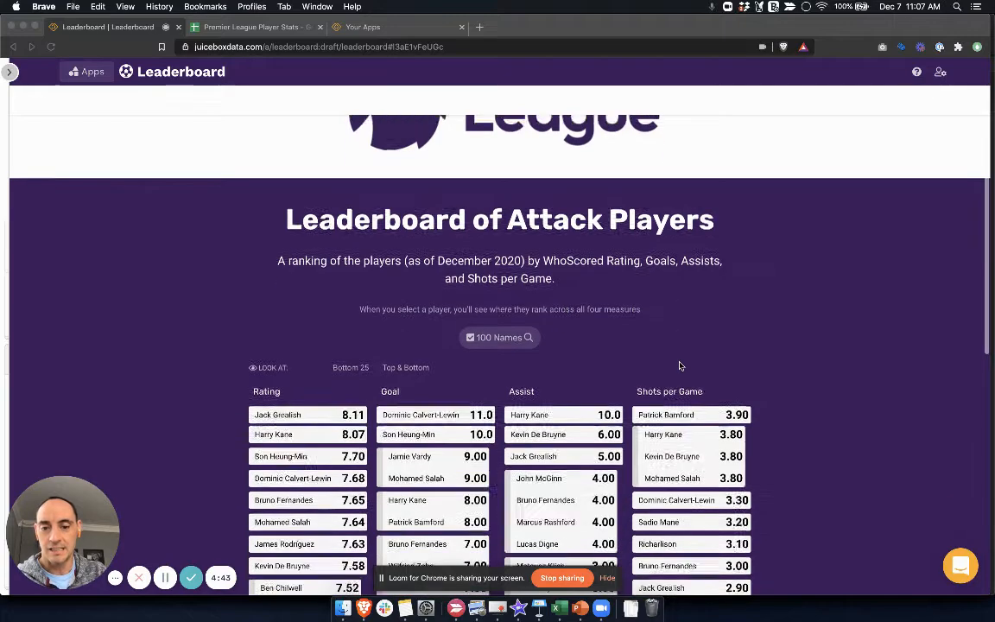
scroll(680, 365, down, 2)
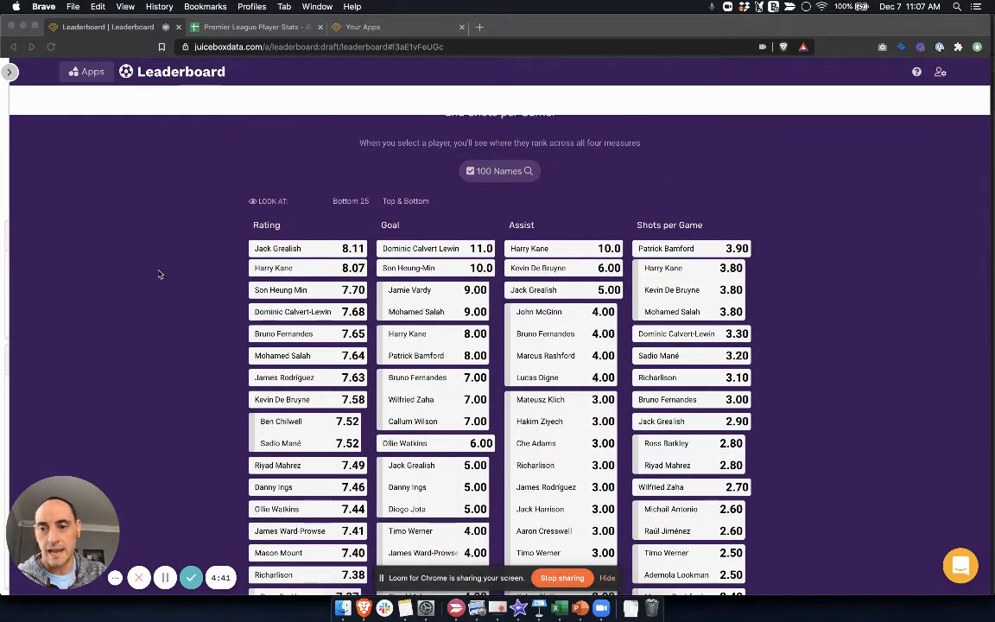
click(294, 251)
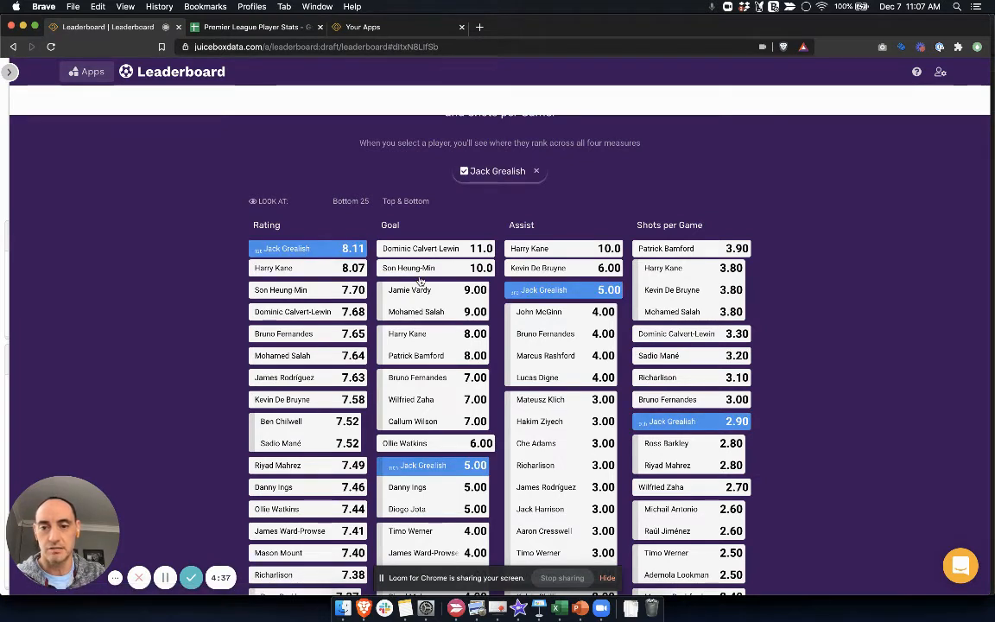
click(437, 250)
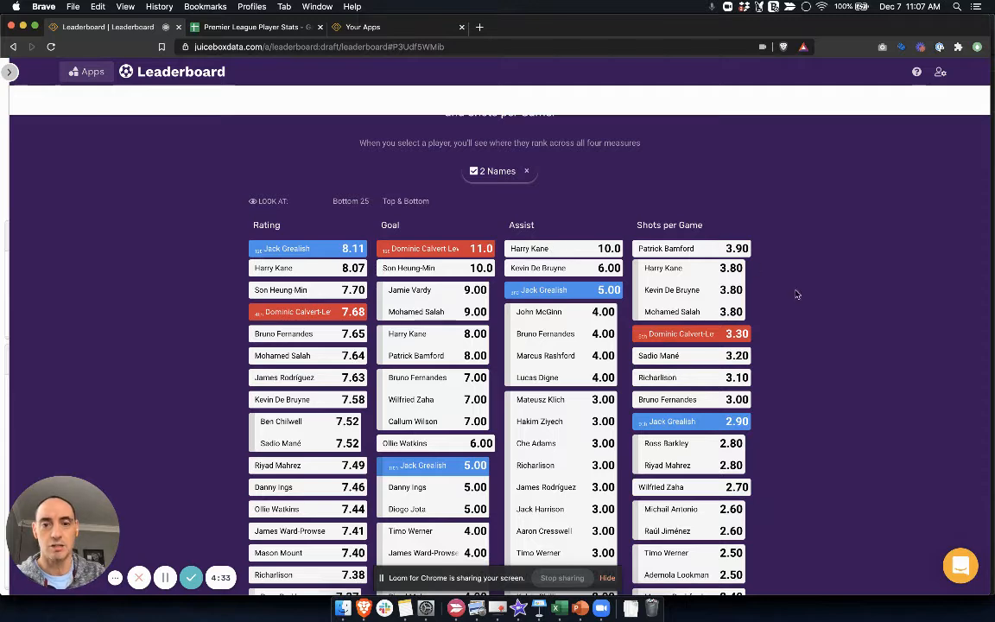
scroll(811, 325, up, 3)
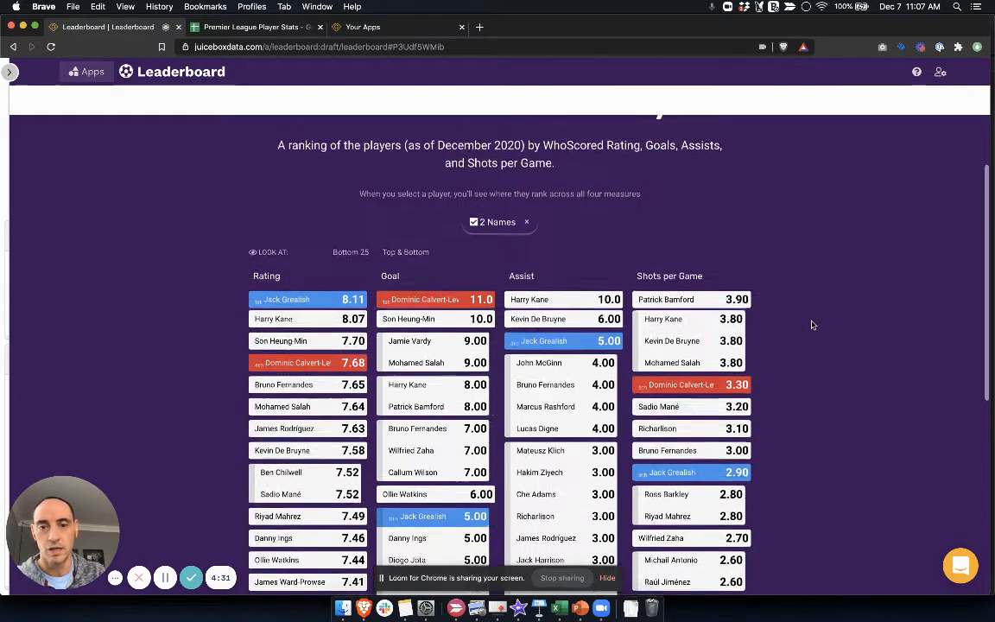
scroll(811, 325, up, 1)
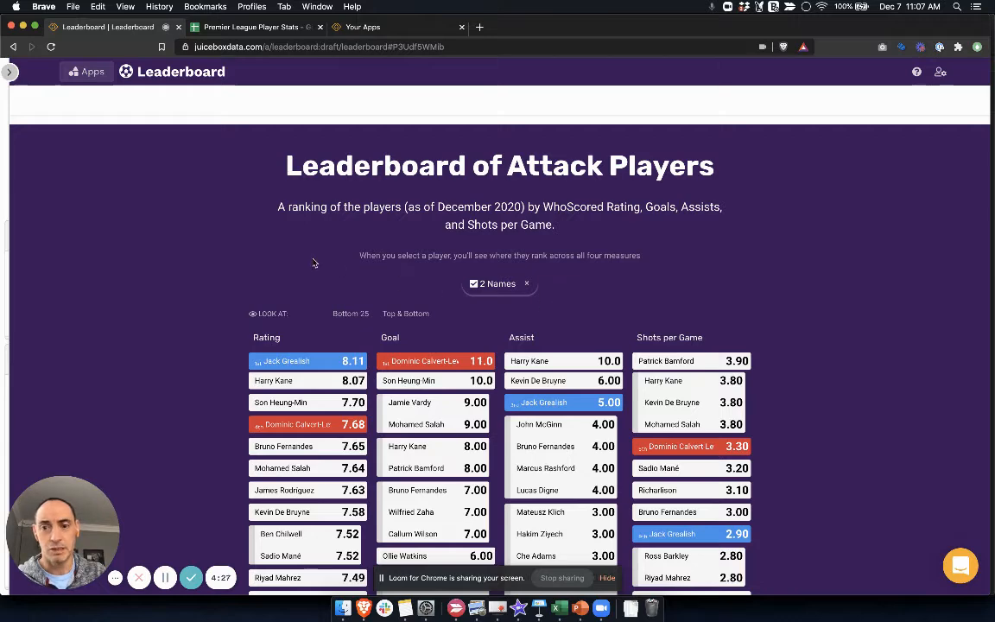
Step: Look over the player rows and stat columns in the Premier League Player Stats spreadsheet
click(245, 29)
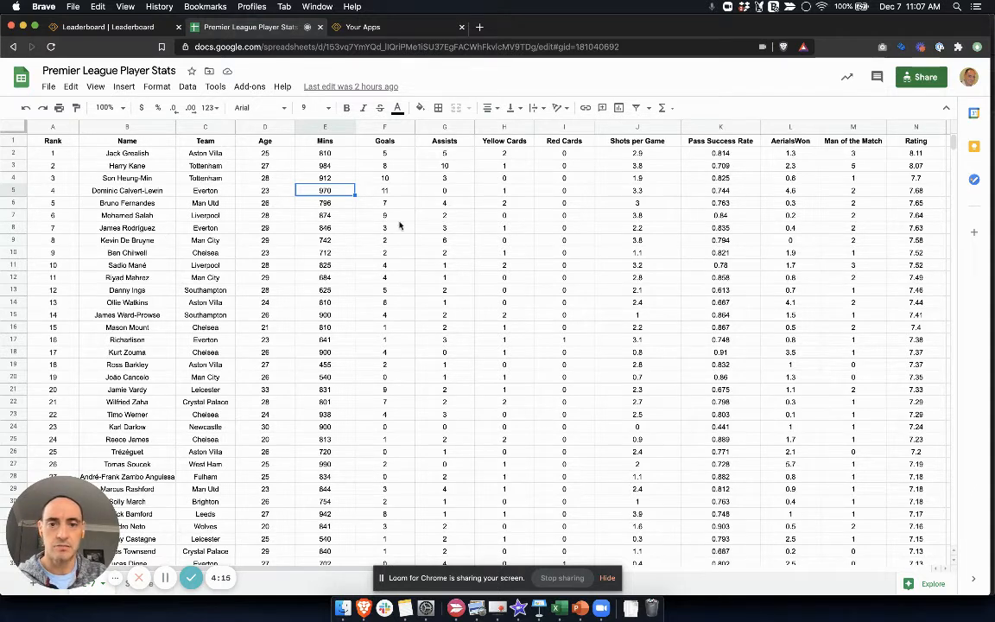
click(276, 227)
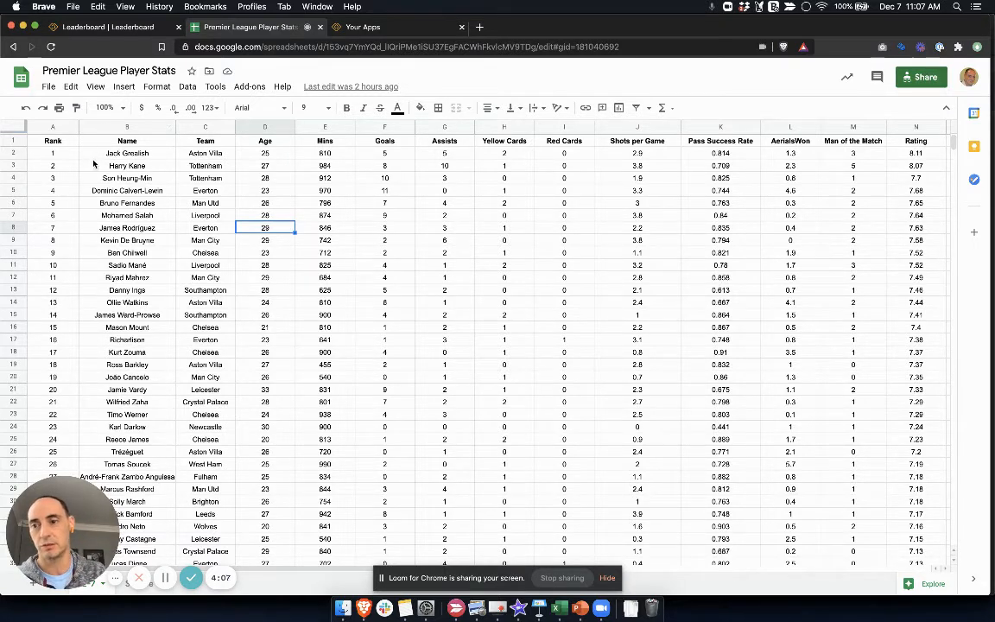
click(123, 166)
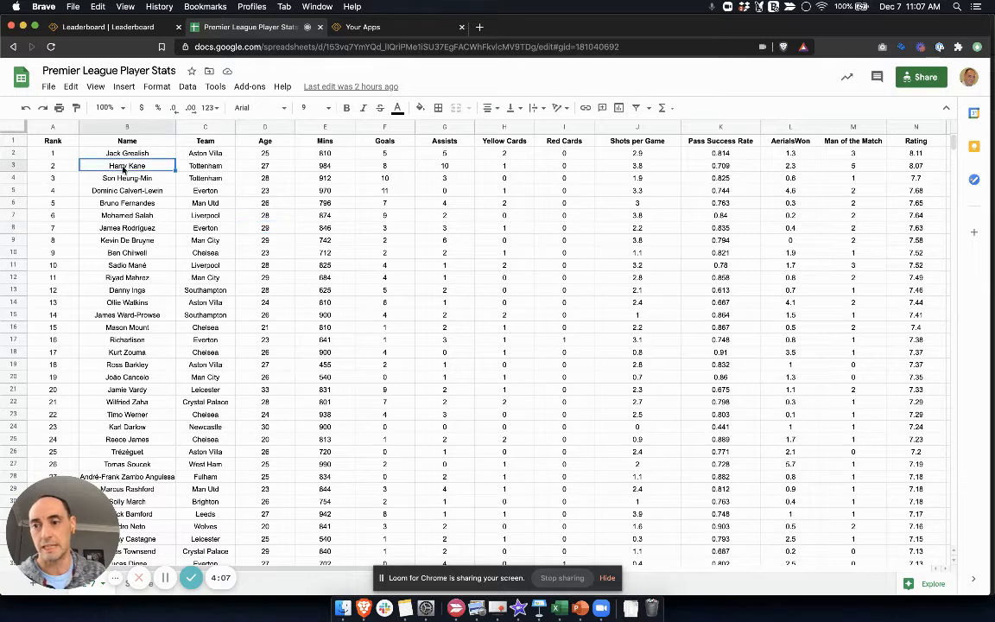
Step: Start a new Juicebox app titled "A Leaderboard" and leave its description empty
click(375, 31)
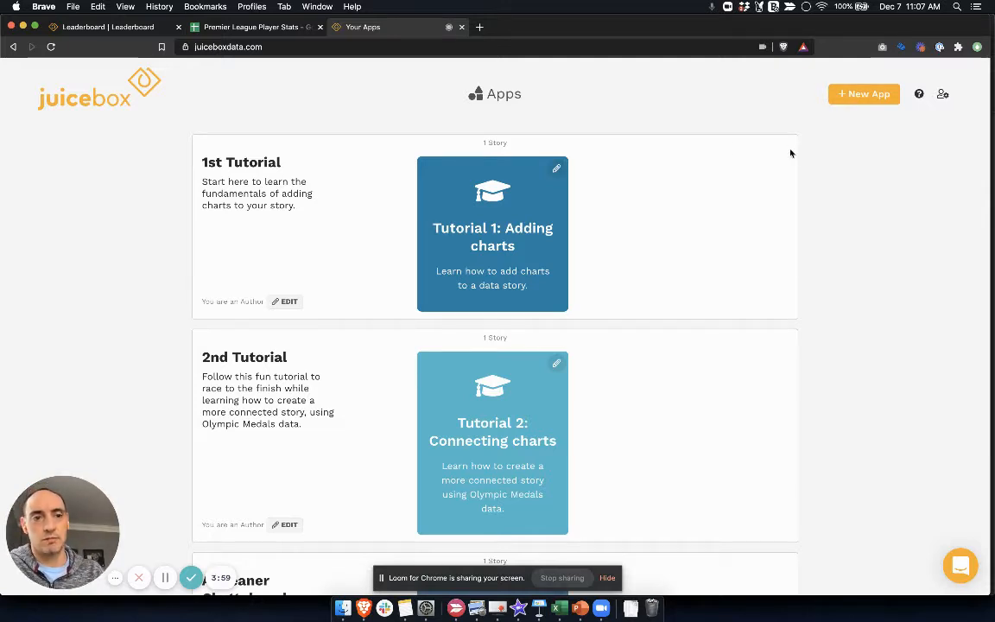
click(864, 101)
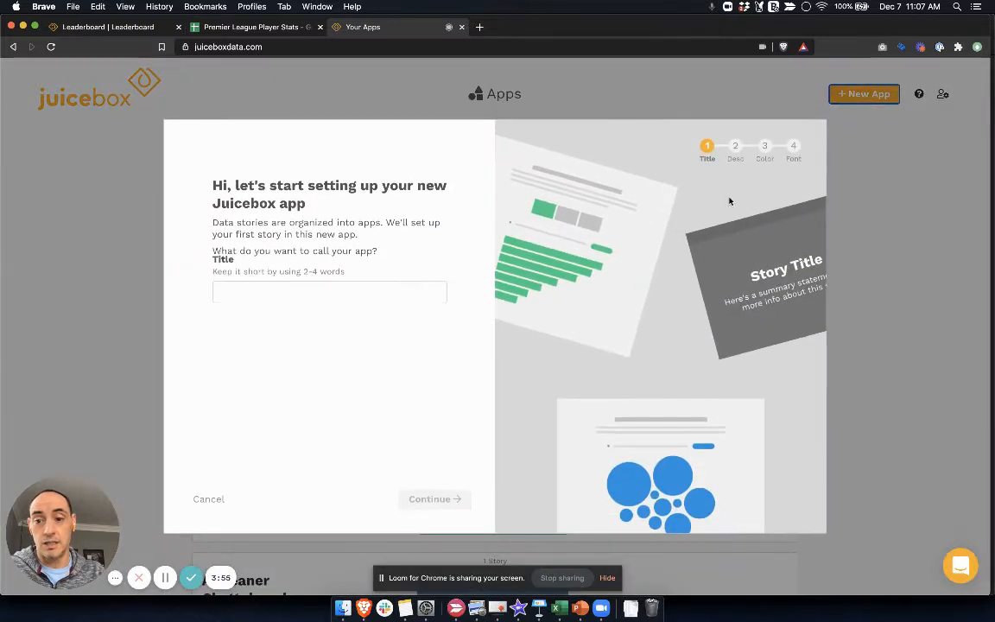
click(365, 301)
text(A )
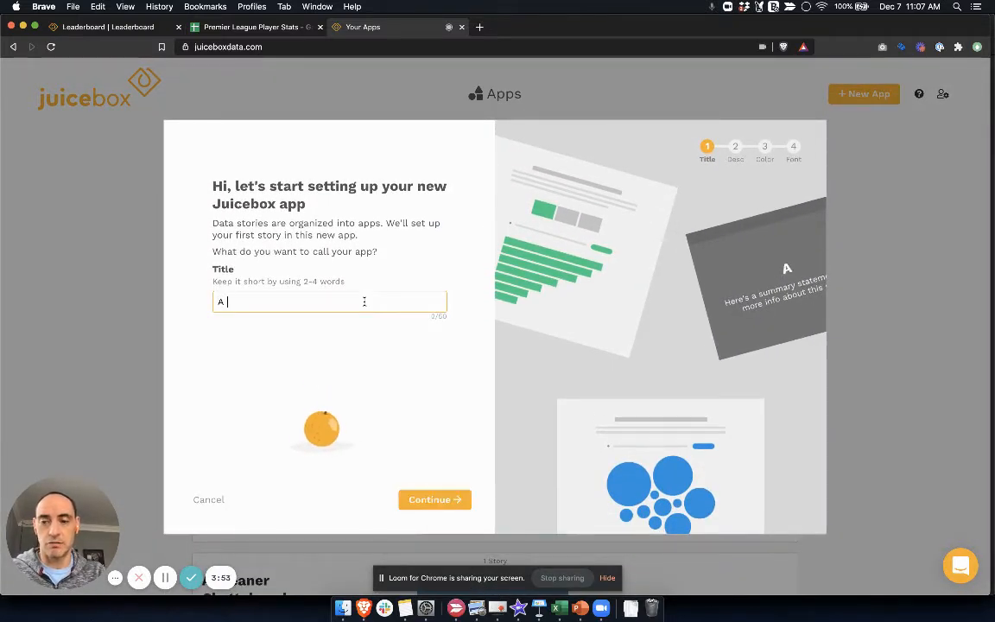
text(Leaderboard)
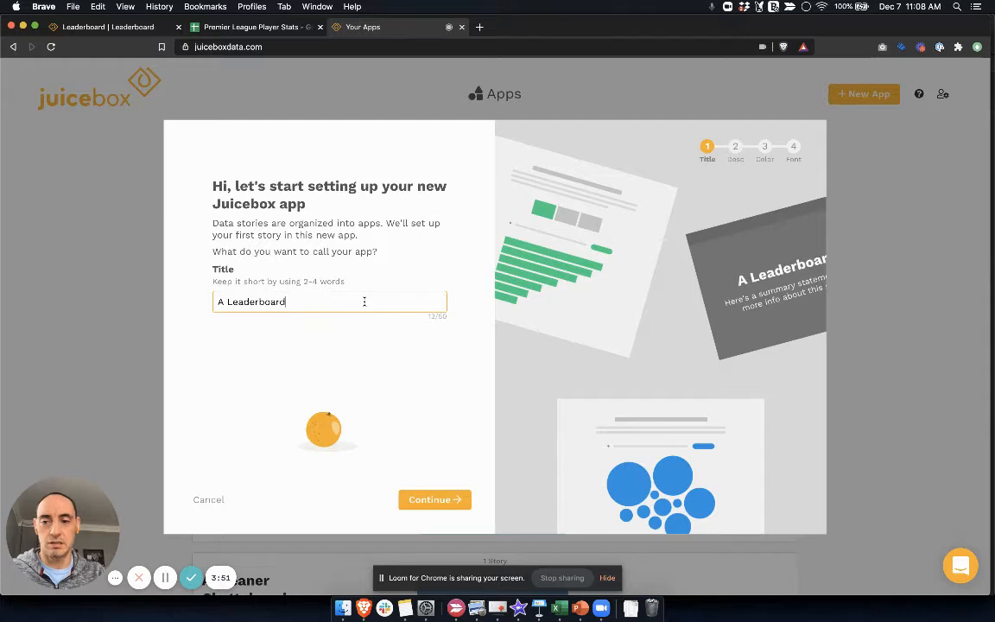
click(427, 499)
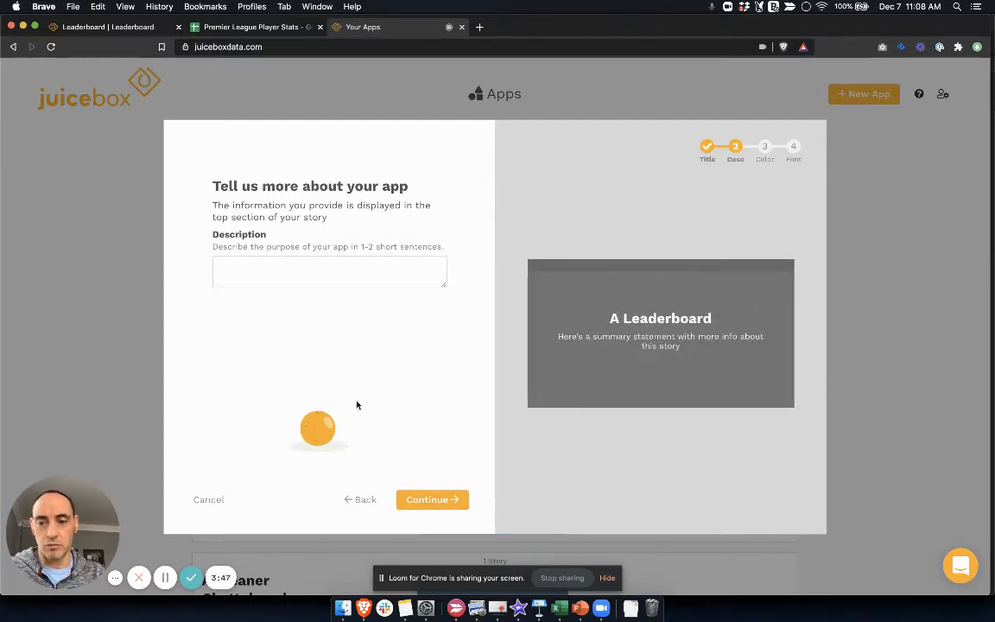
click(431, 499)
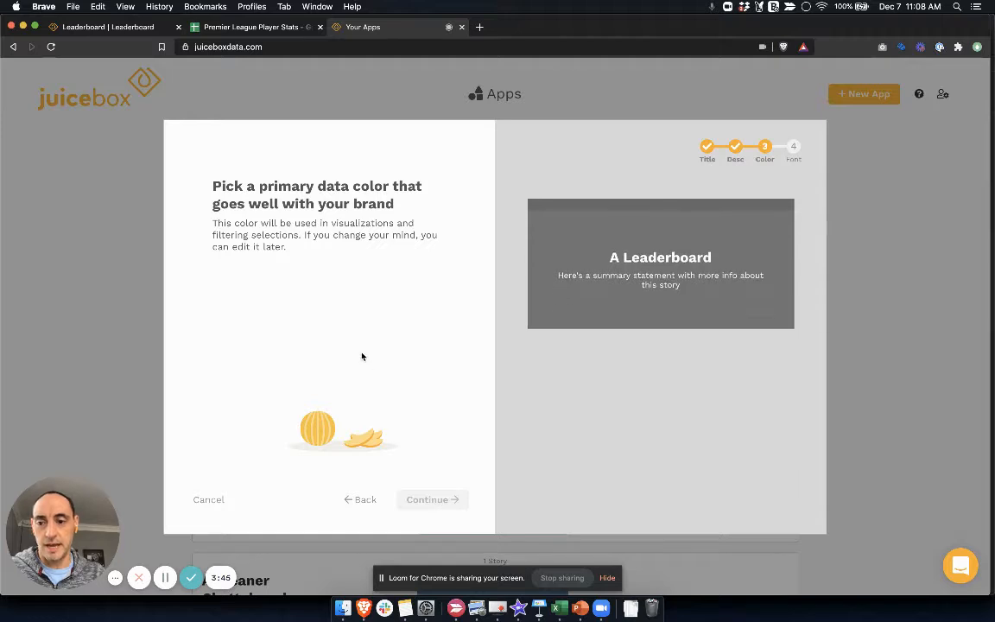
Step: Set the new app's primary data color to the custom hex value 3D165B
double_click(287, 296)
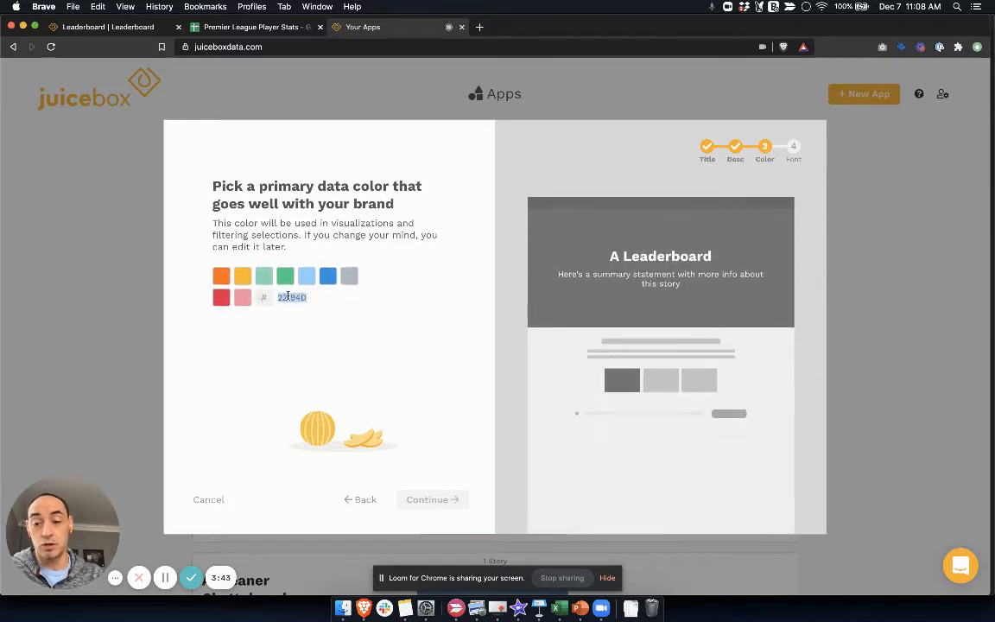
text(3)
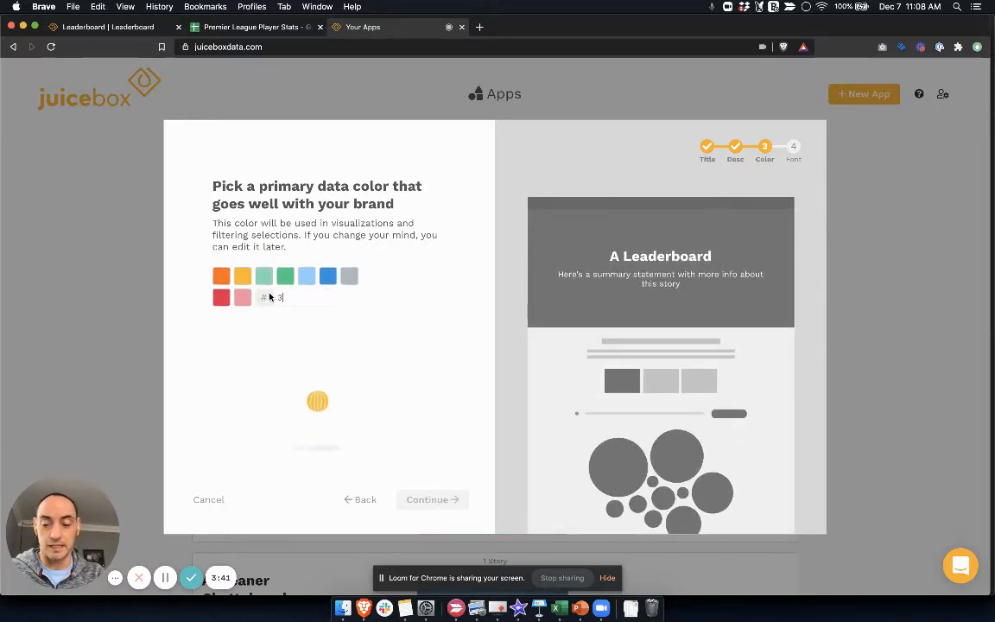
text(D1)
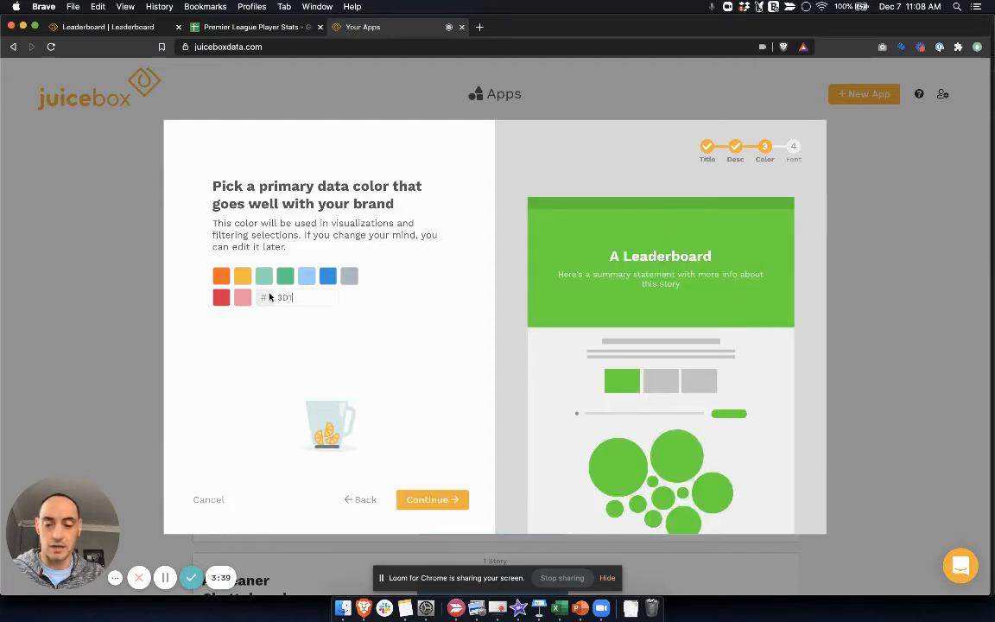
text(66B)
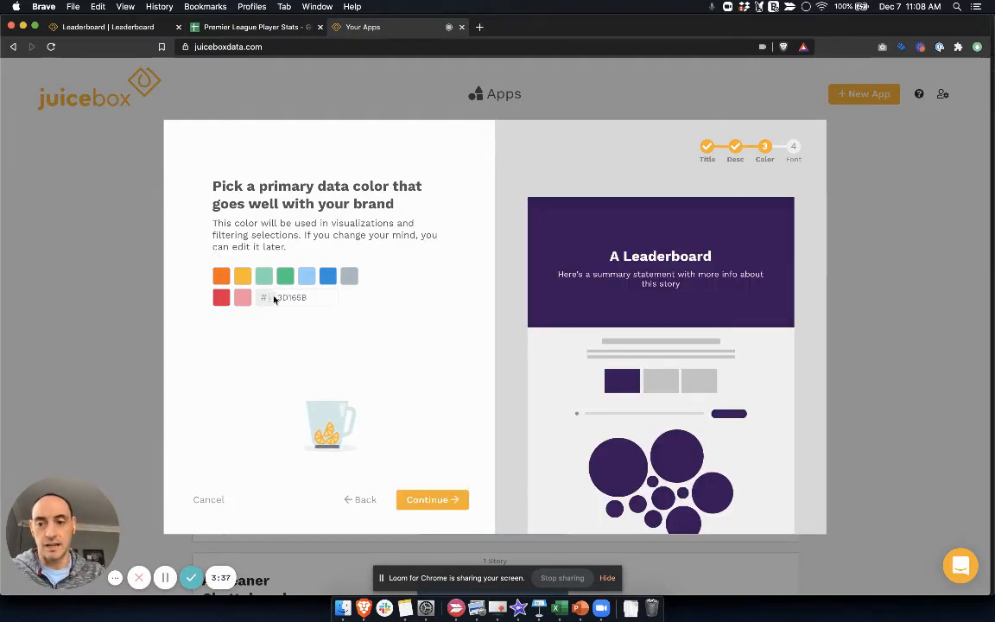
click(430, 499)
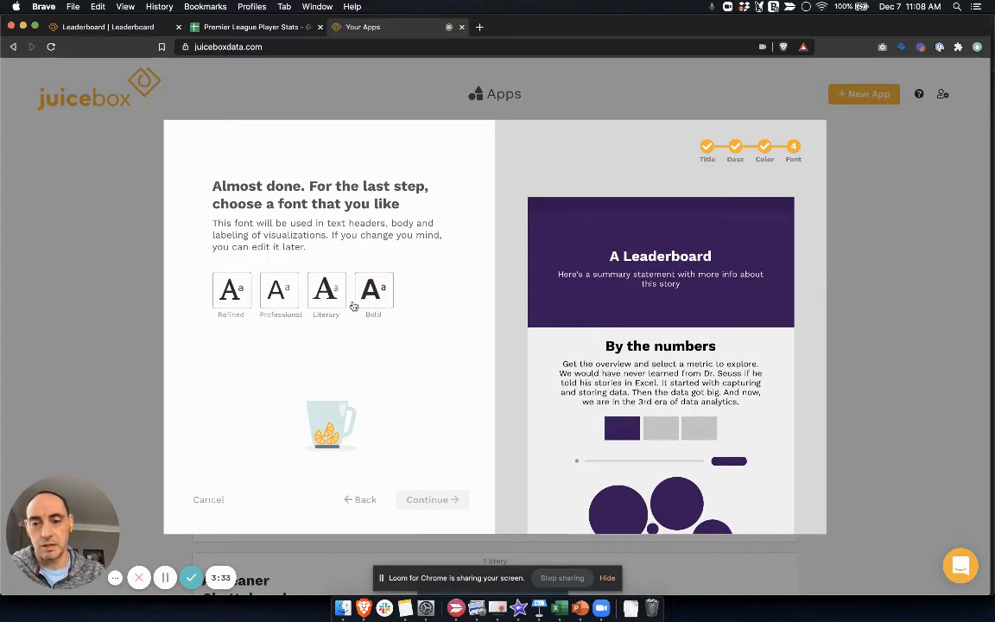
Step: Choose the Bold font style and create the app
click(373, 292)
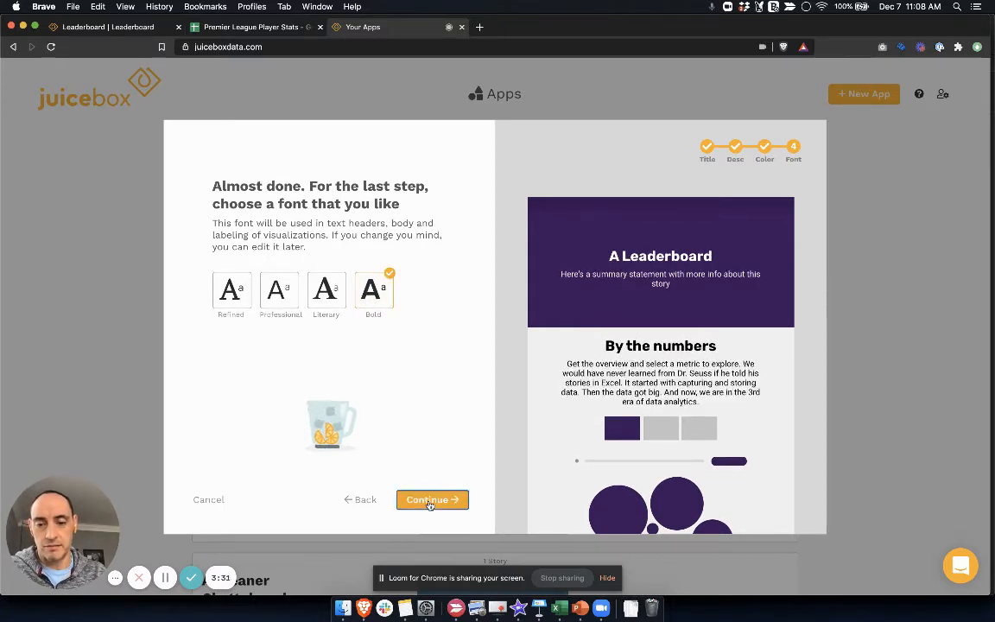
click(429, 499)
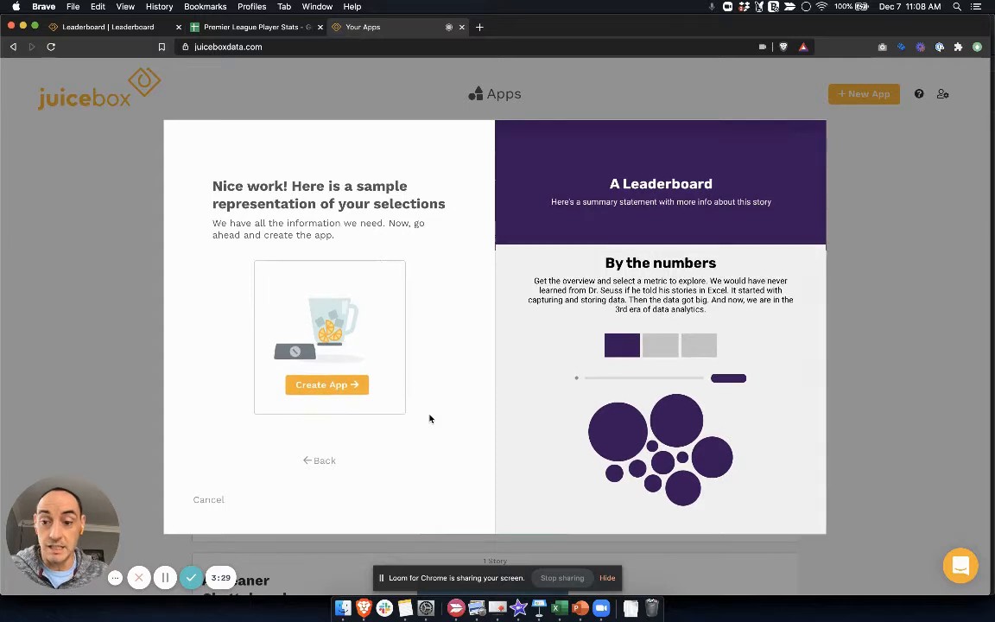
click(354, 386)
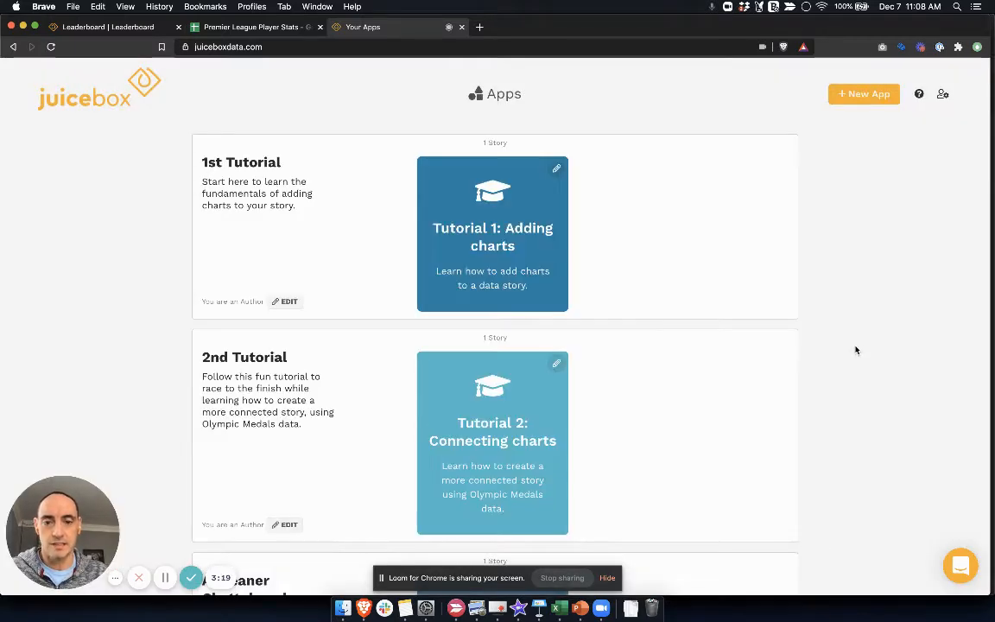
Step: Search the apps page for "a lead" and open the A Leaderboard app for editing
scroll(806, 404, down, 3)
key(super+f)
text(a lead)
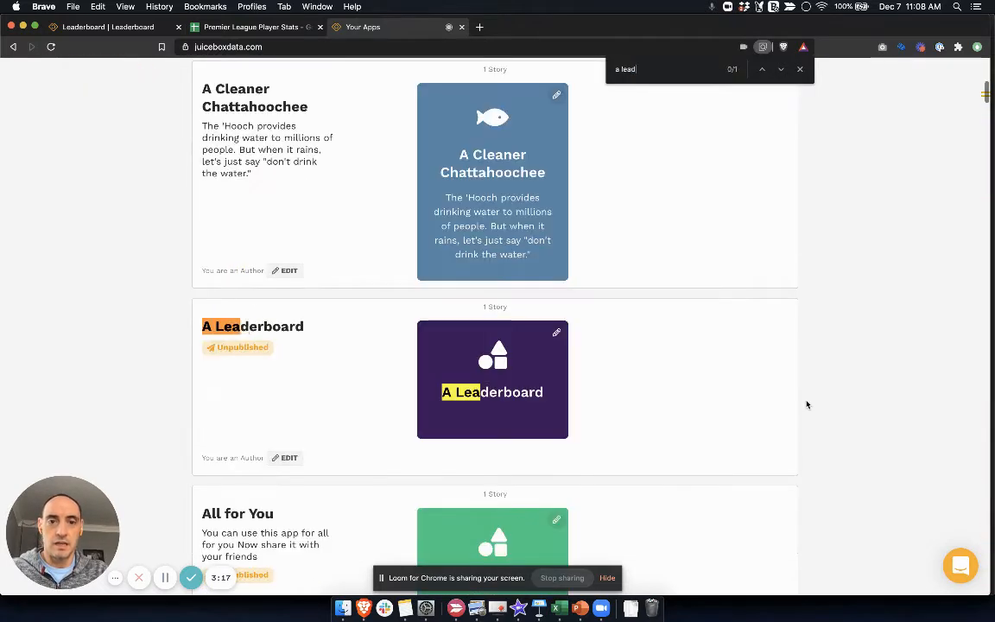
click(557, 333)
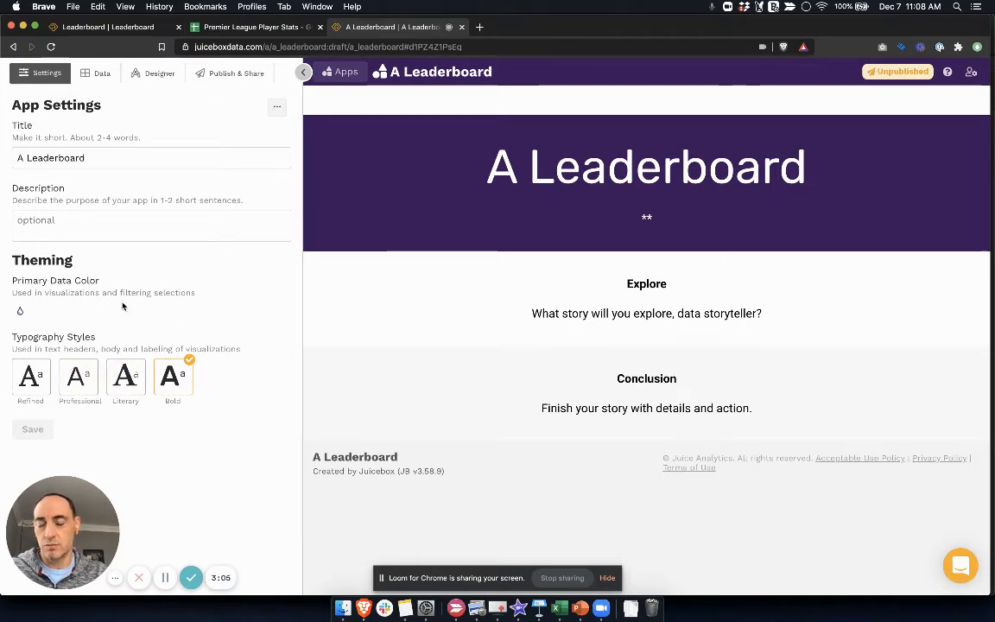
Step: Upload Premier League Player Stats.csv from the Downloads folder as the app's data source
click(97, 73)
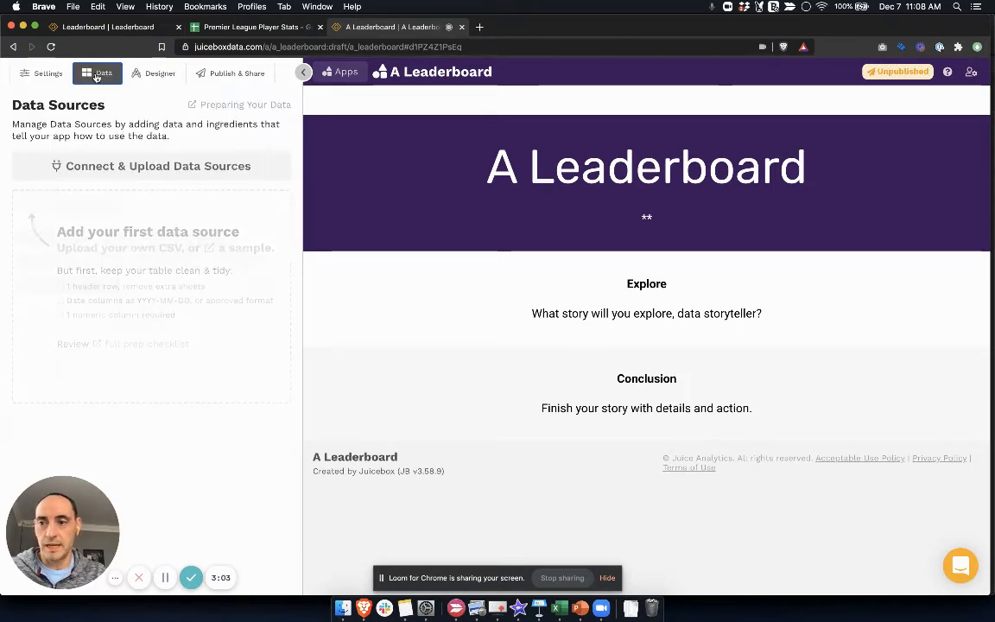
click(109, 168)
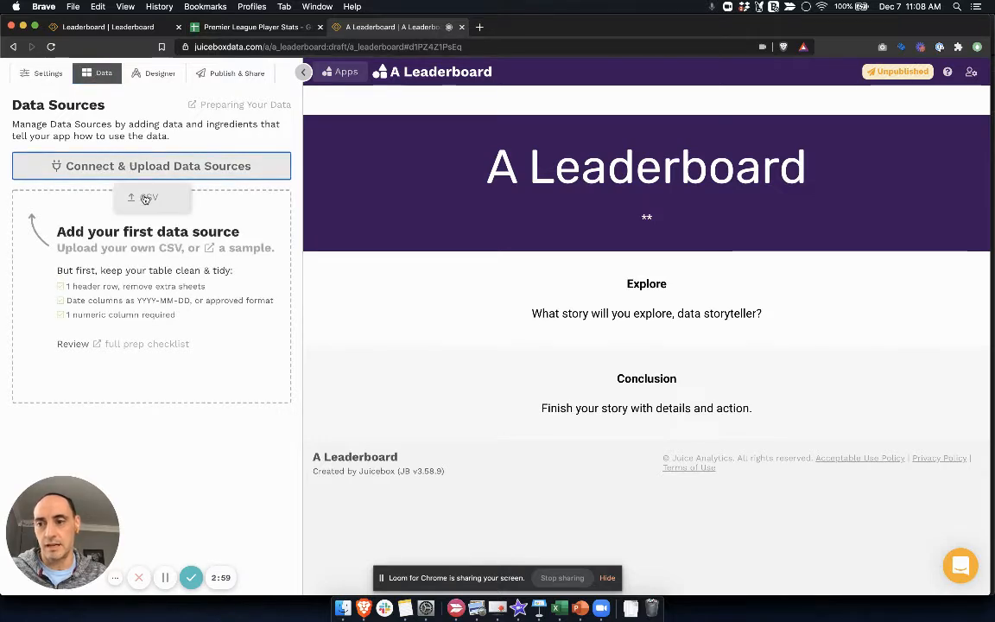
click(145, 199)
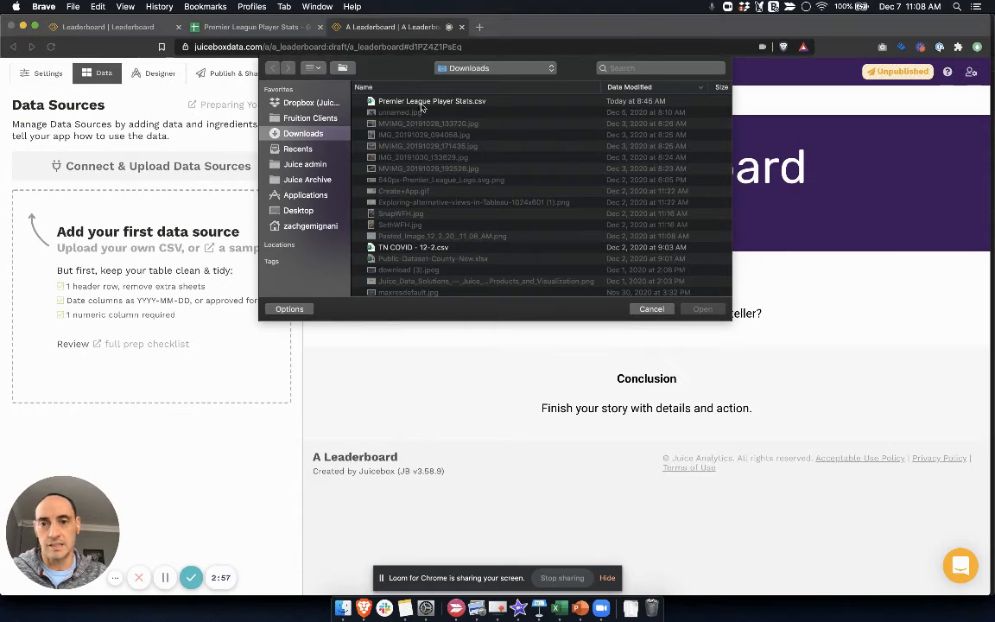
double_click(423, 103)
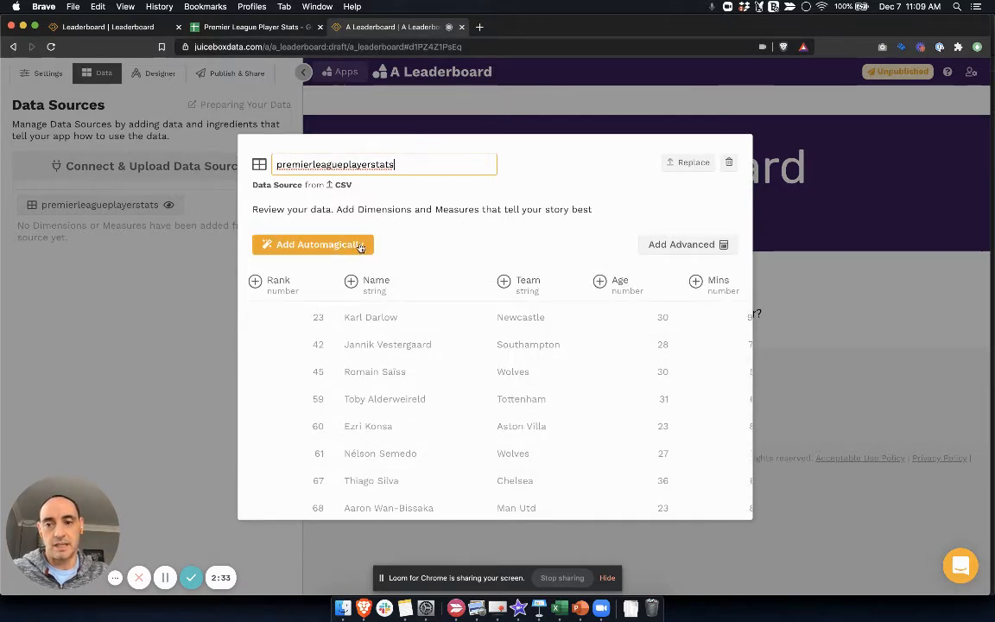
Step: Automagically add all 14 columns of the premierleagueplayerstats source as Dimensions and Measures
click(341, 248)
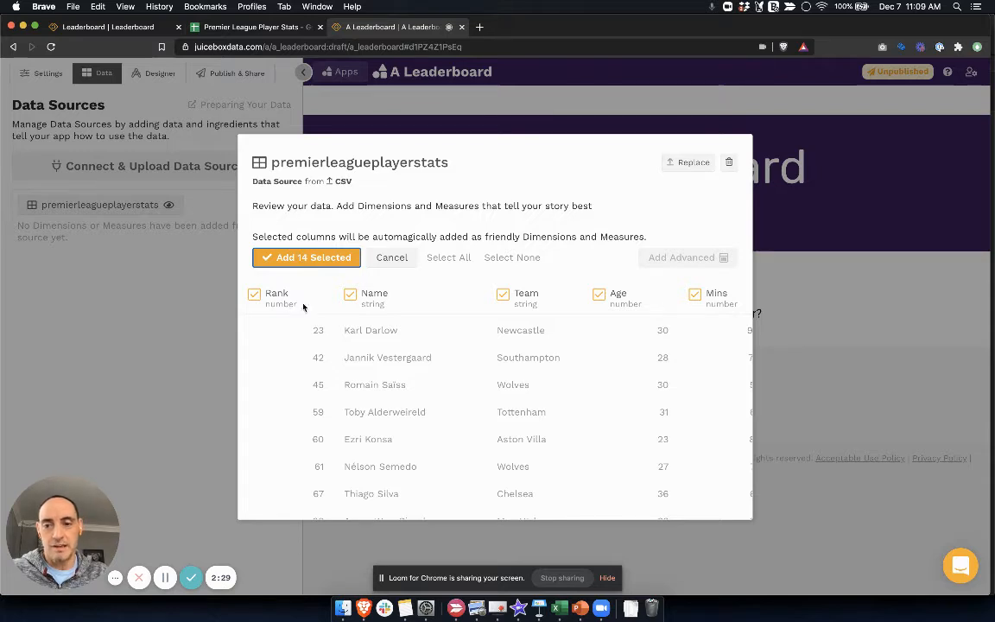
scroll(371, 311, right, 5)
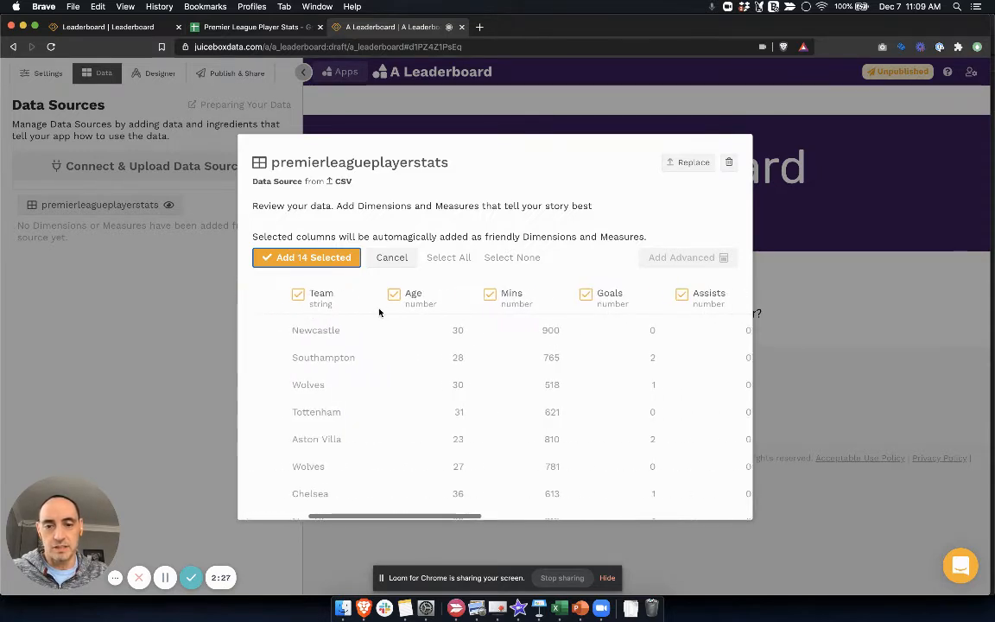
scroll(377, 312, left, 5)
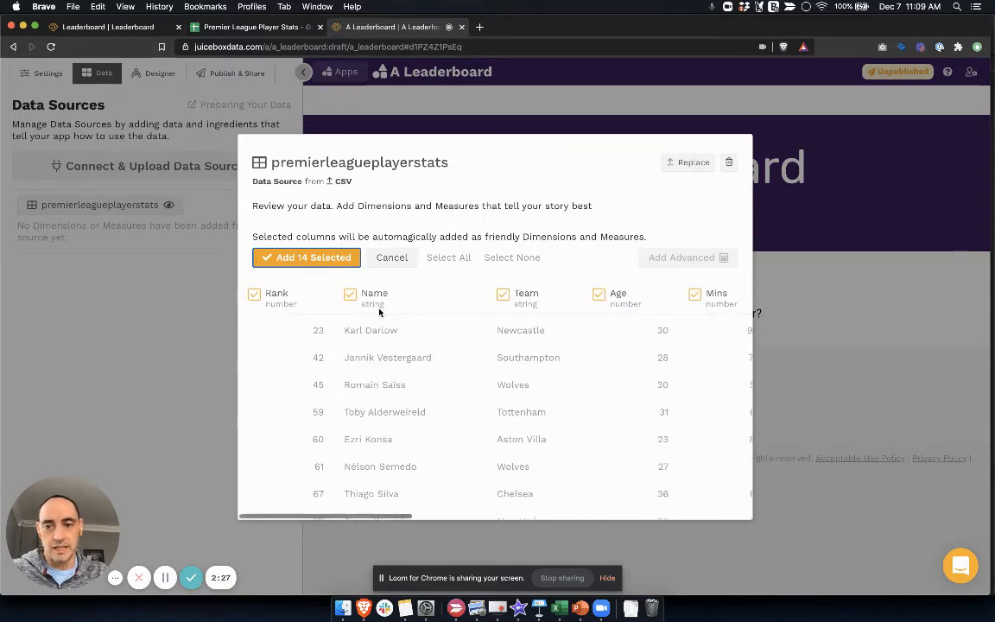
click(302, 259)
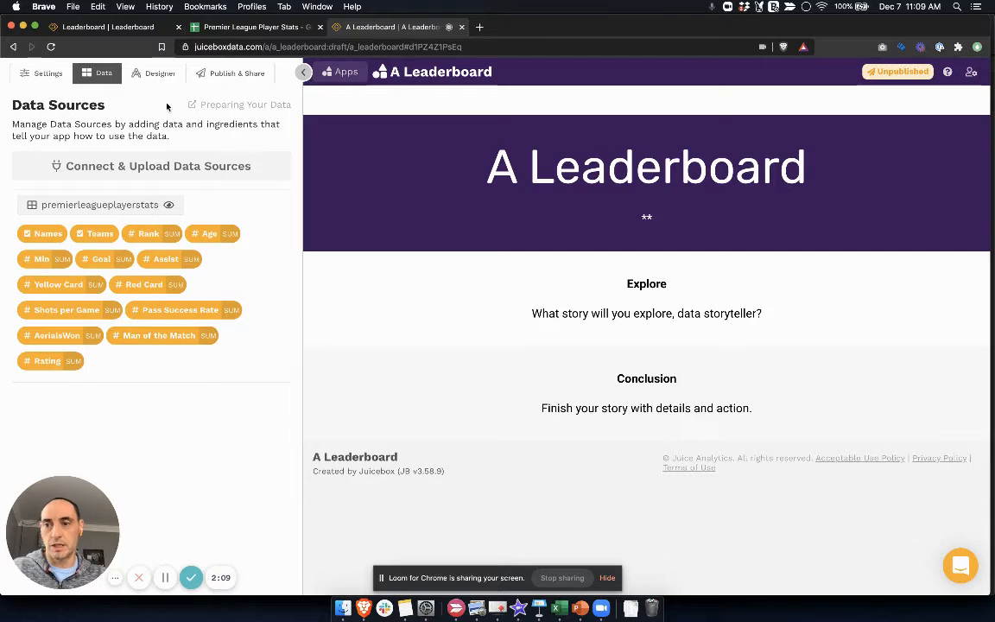
Step: Open the story designer and add a Leaderboard chart to the Explore section's block
click(160, 74)
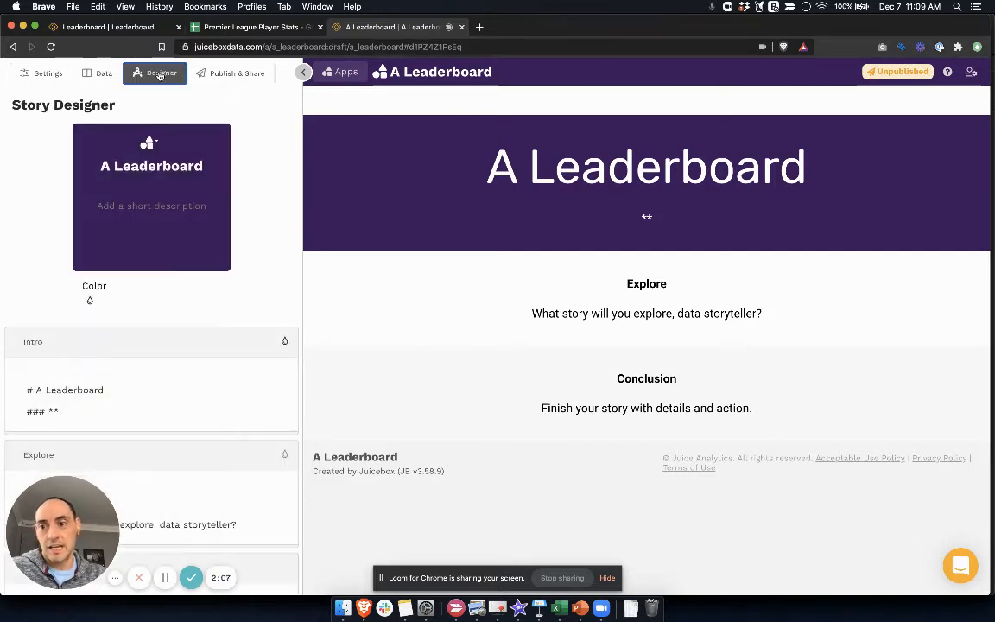
scroll(172, 294, down, 3)
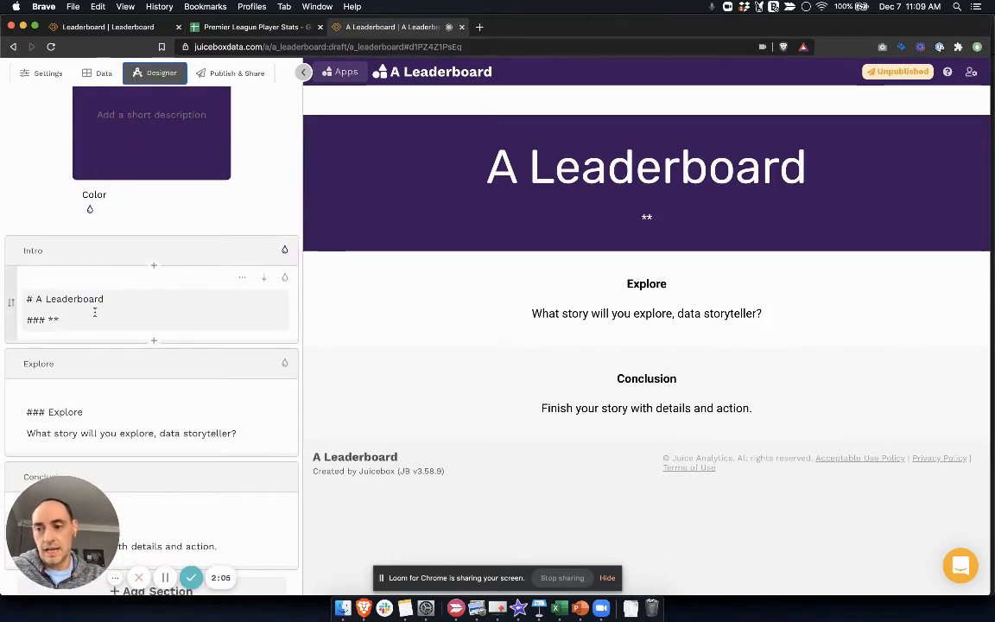
scroll(177, 190, down, 1)
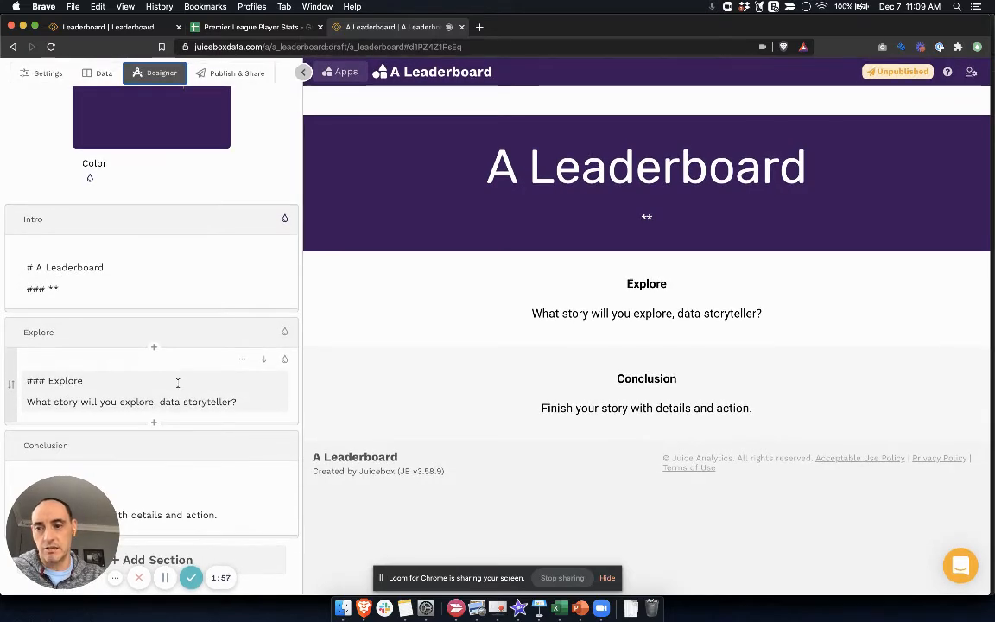
click(113, 395)
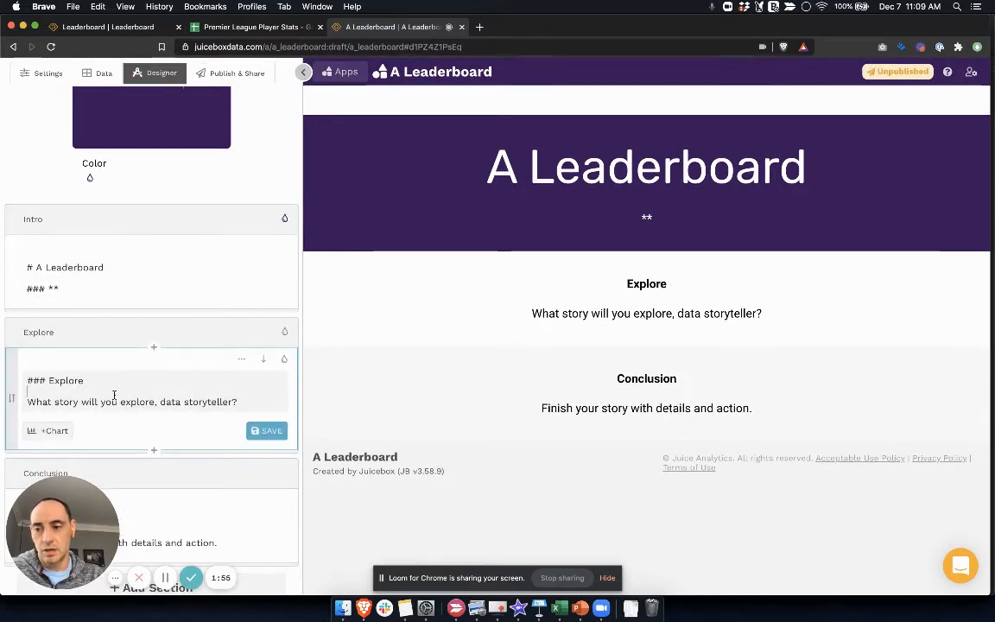
scroll(125, 402, down, 1)
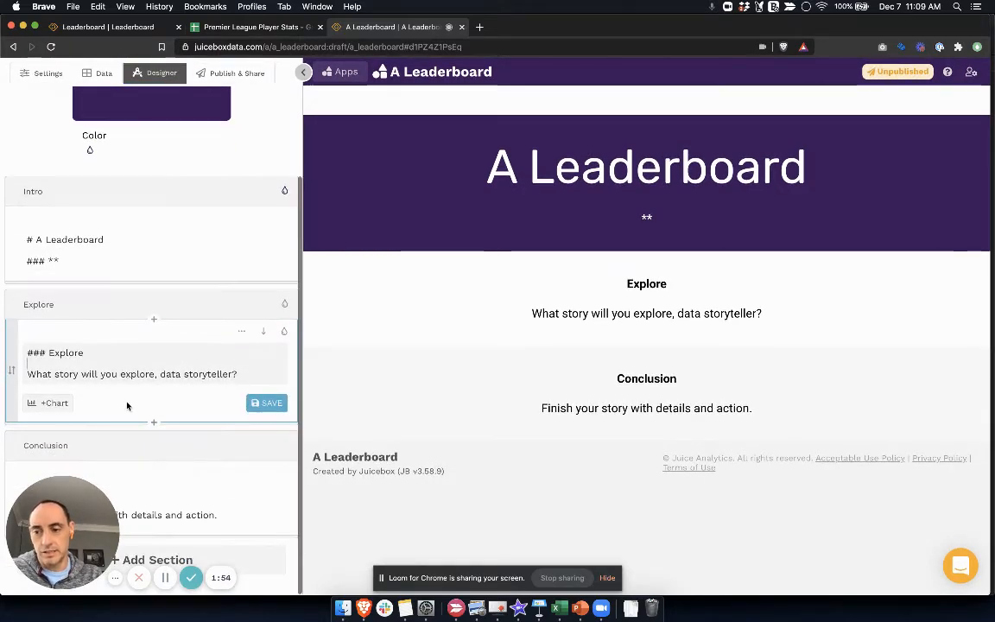
click(51, 404)
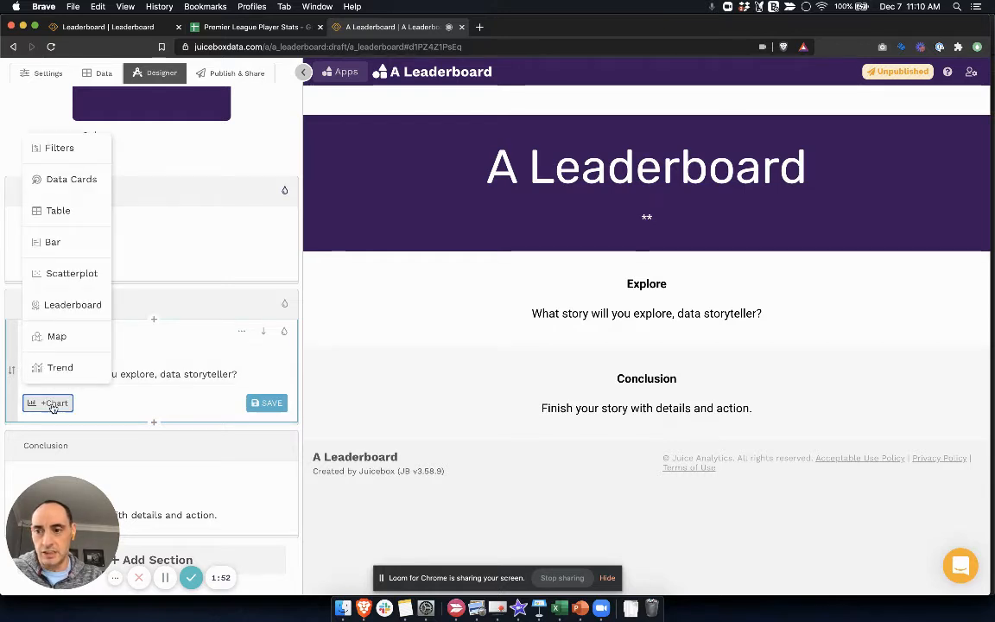
click(82, 308)
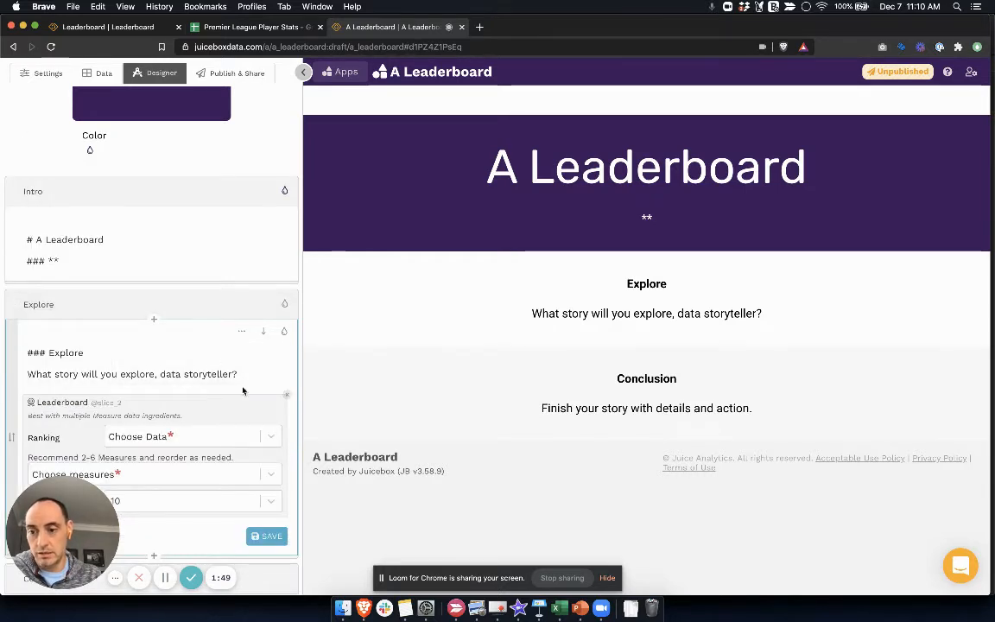
Step: Set the leaderboard's ranking data to the Names dimension
scroll(247, 395, down, 3)
click(271, 303)
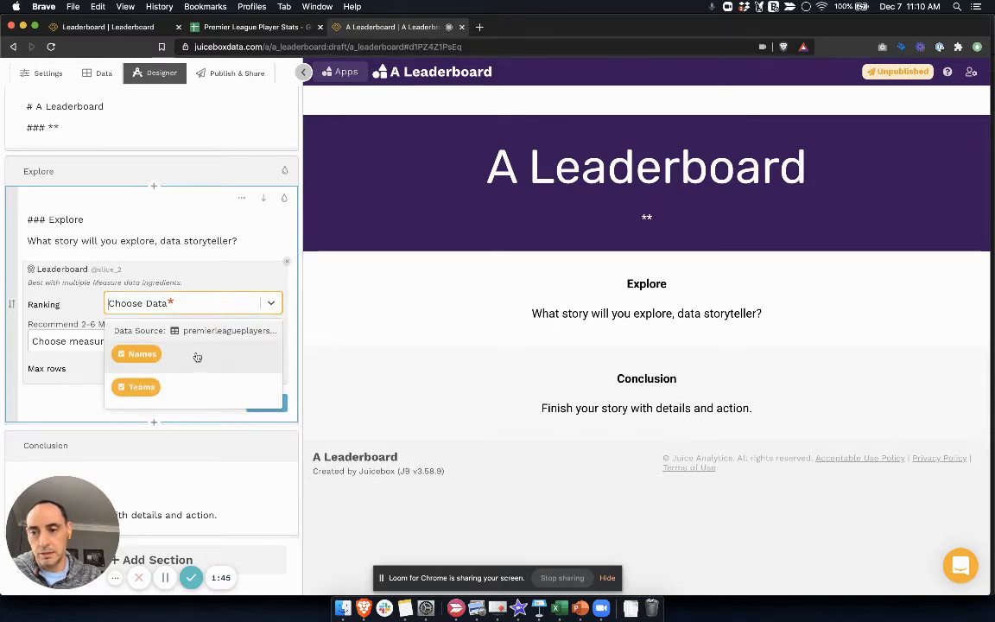
click(197, 356)
Step: Add the Goal, Assist, Pass Success Rate and Rating measures to the leaderboard
click(237, 348)
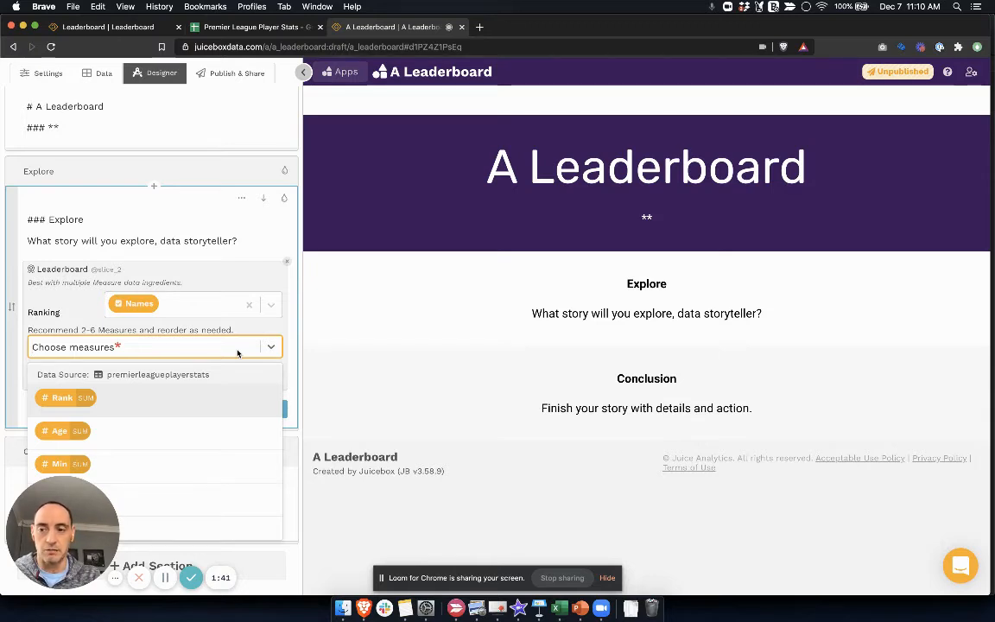
text(goal)
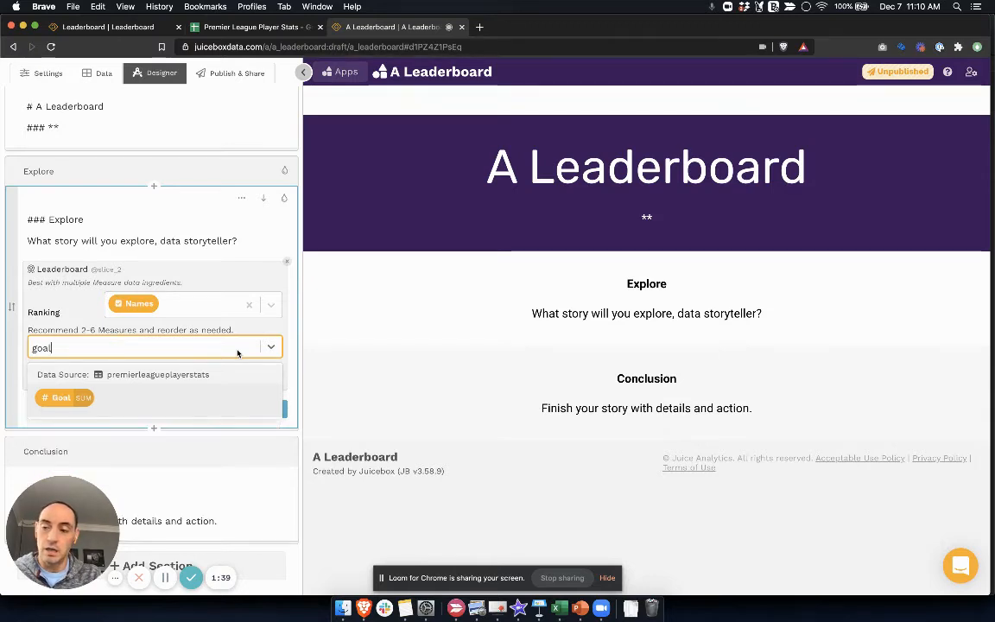
click(198, 400)
text(ass)
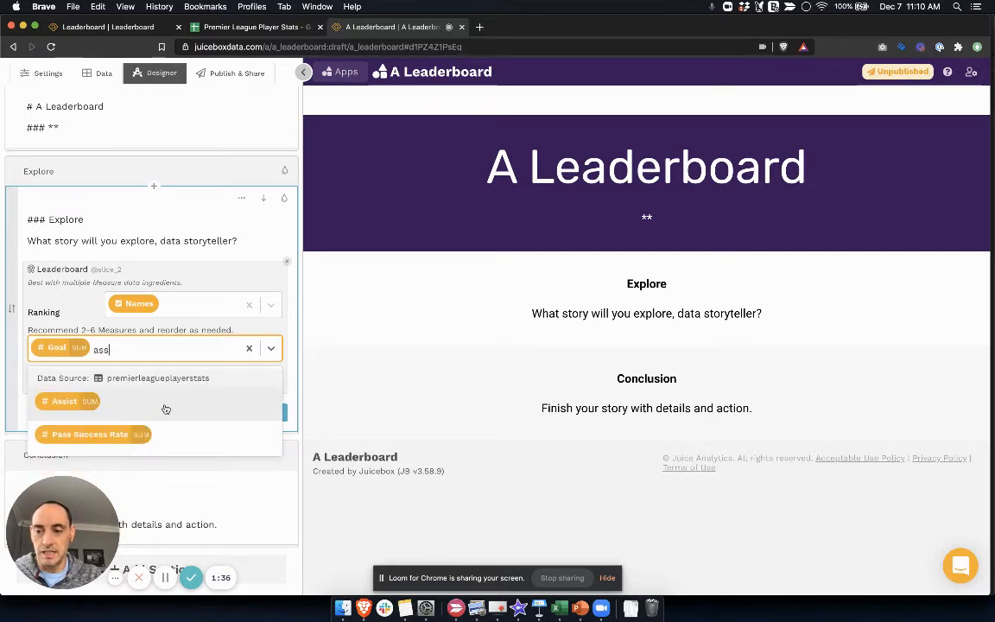
click(165, 404)
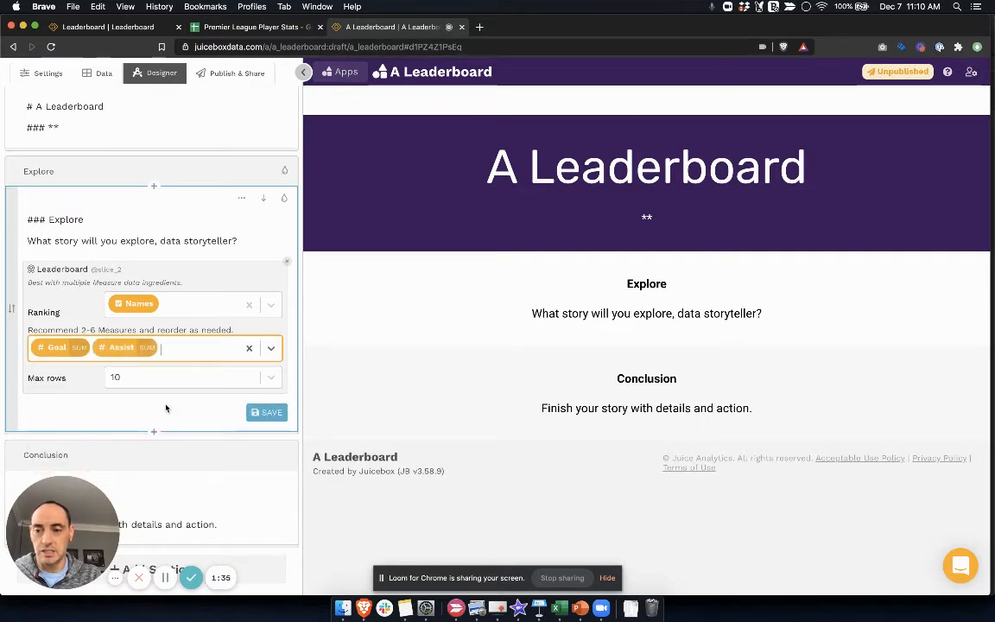
text(pass)
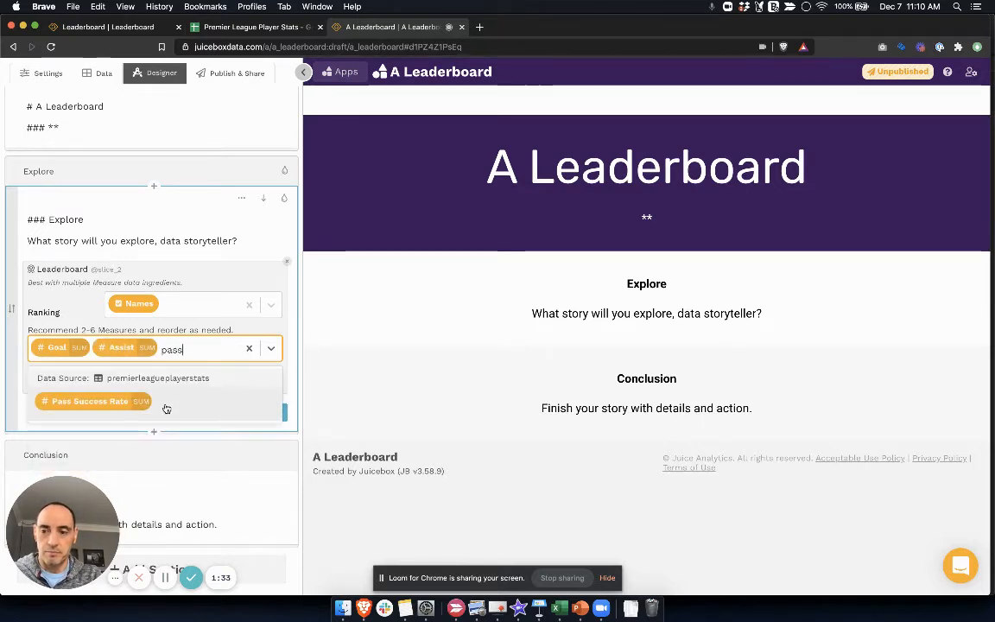
click(194, 406)
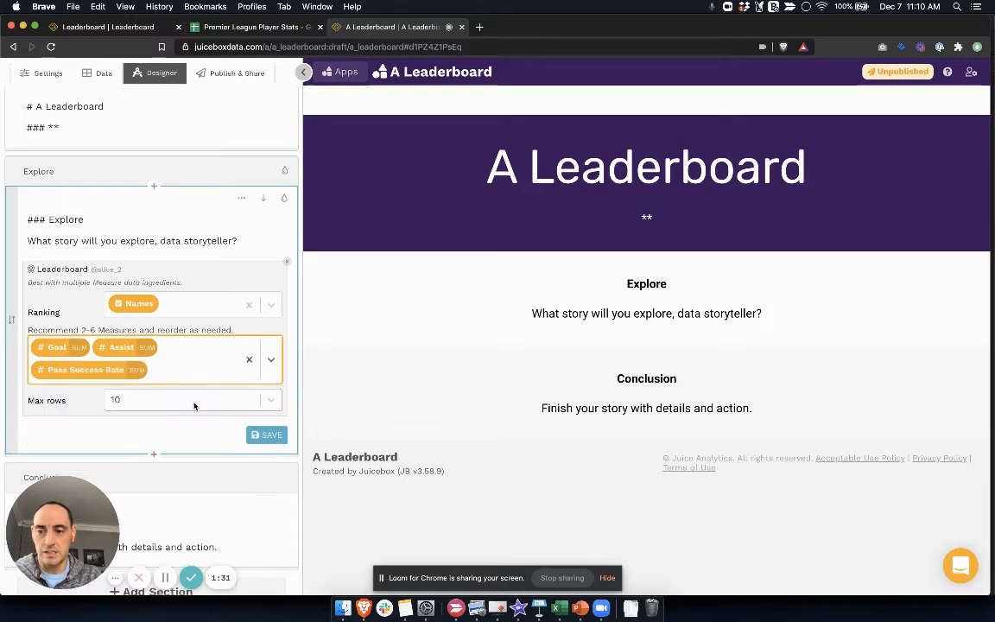
text(rat)
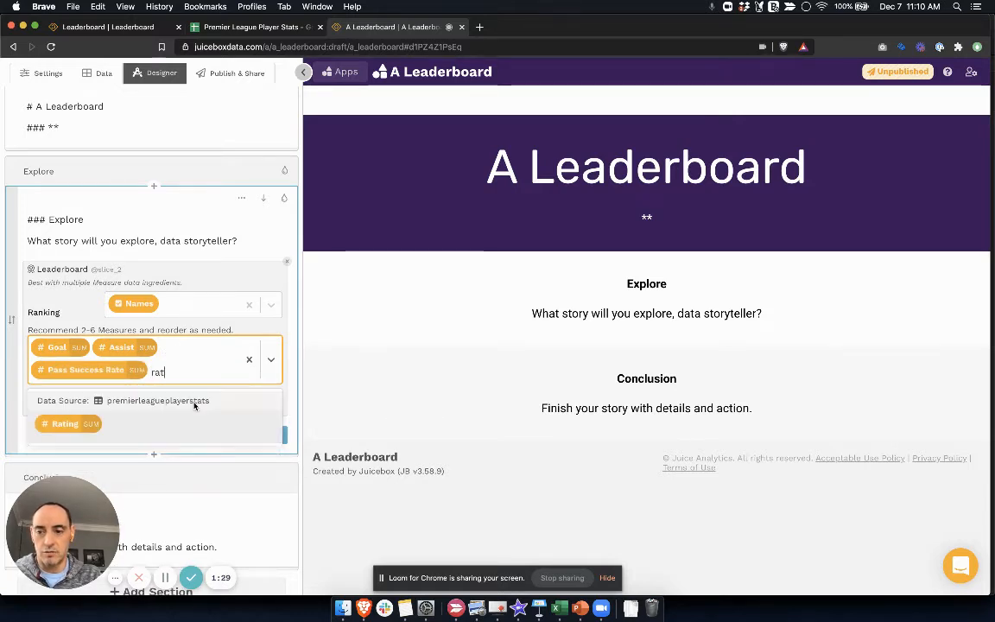
click(138, 426)
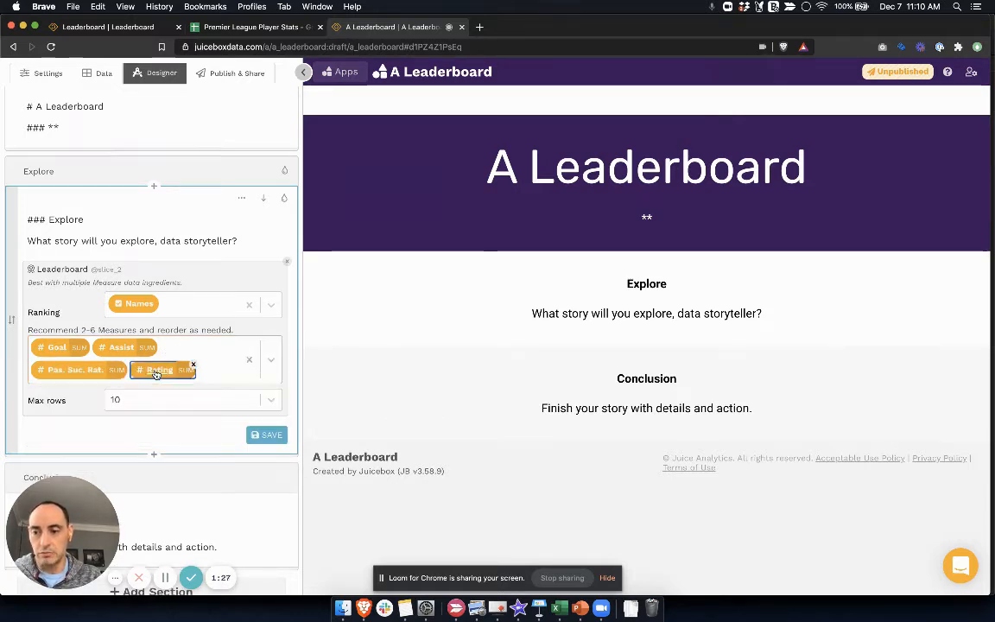
Step: Reorder the leaderboard's measures so that Rating comes first, ahead of Goal
drag(171, 369, 52, 352)
click(144, 371)
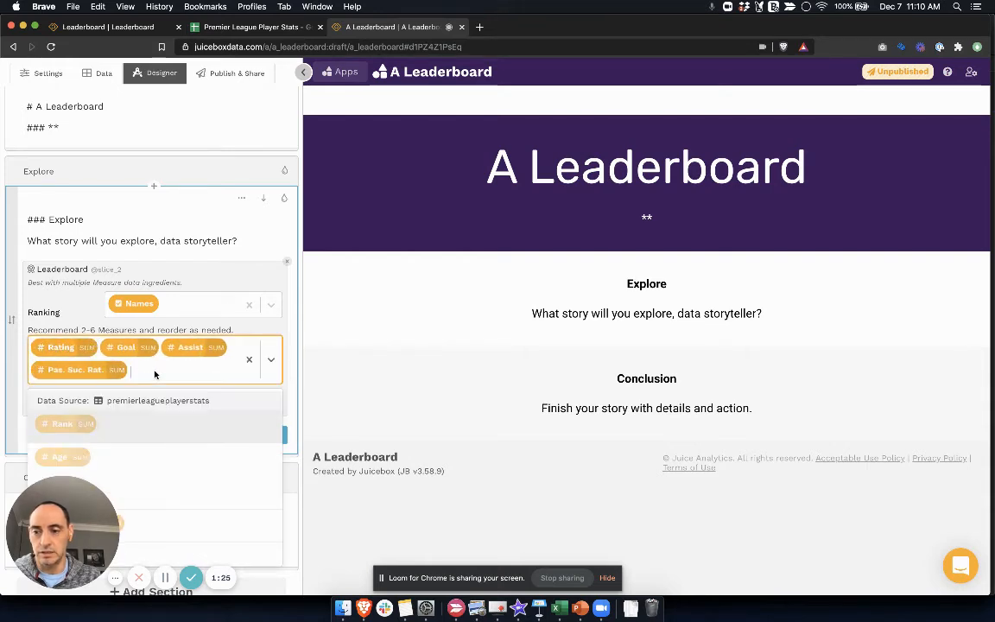
click(264, 276)
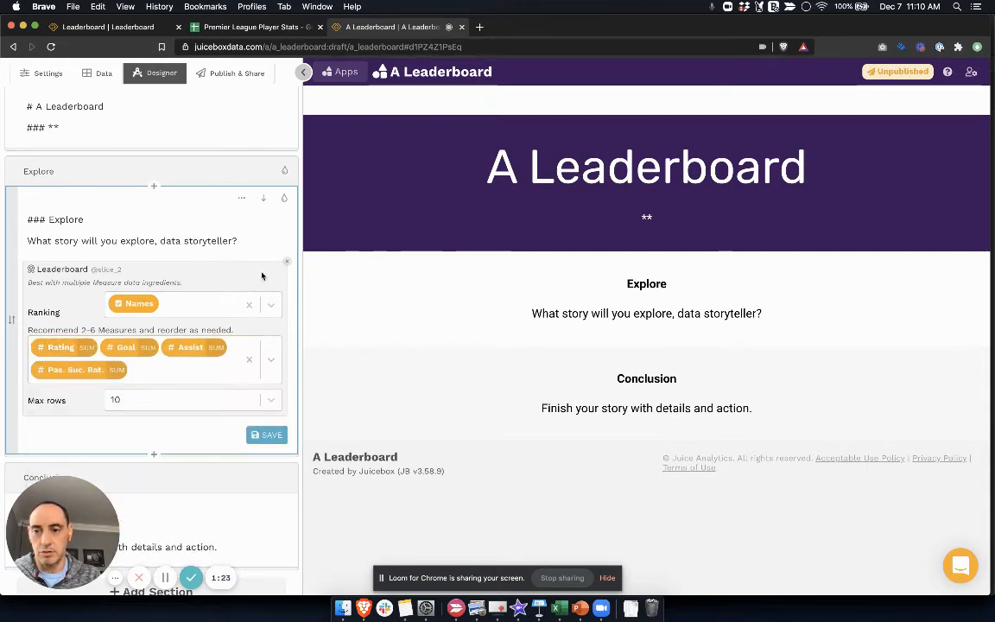
Step: Set the leaderboard's max rows to 25, save the block and look over the rendered chart
click(270, 400)
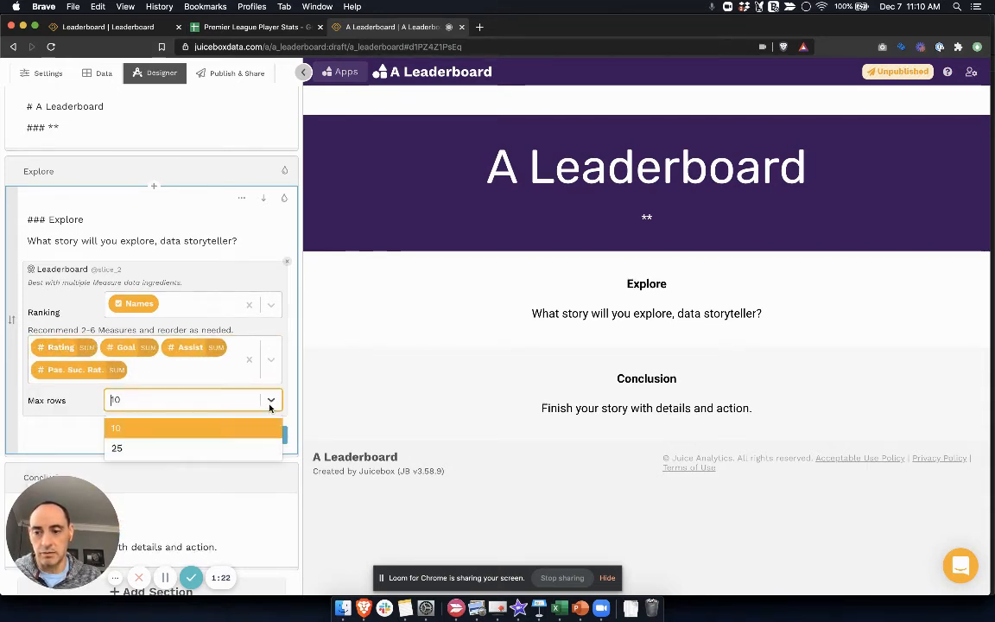
click(234, 447)
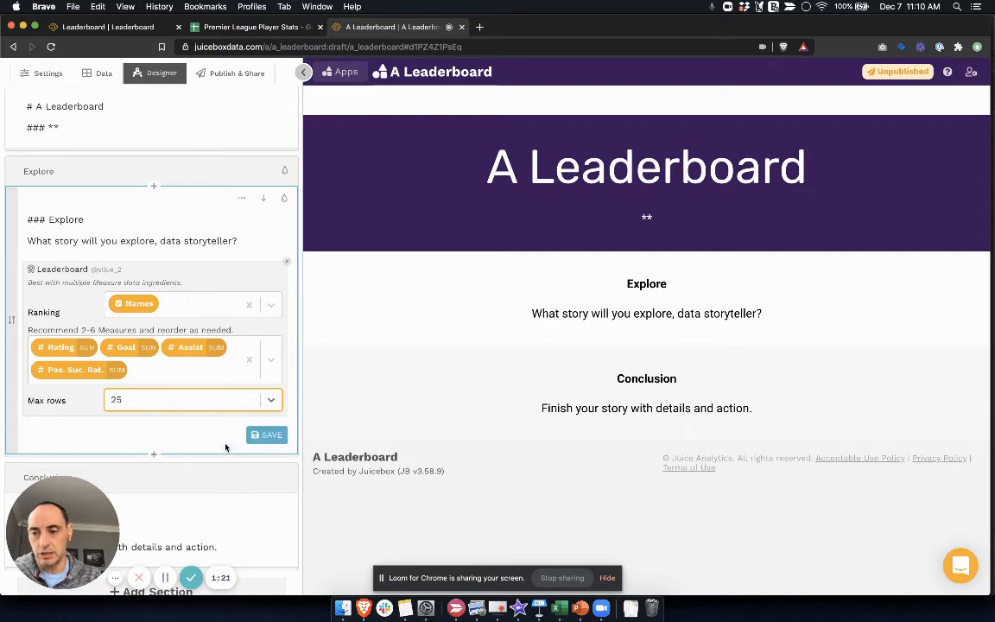
click(270, 435)
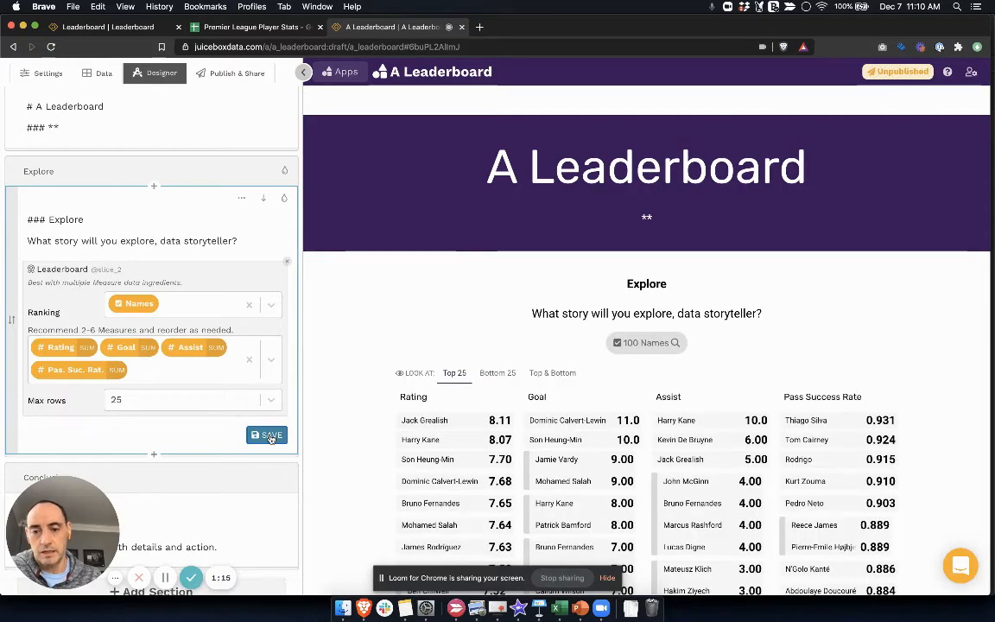
scroll(354, 403, down, 5)
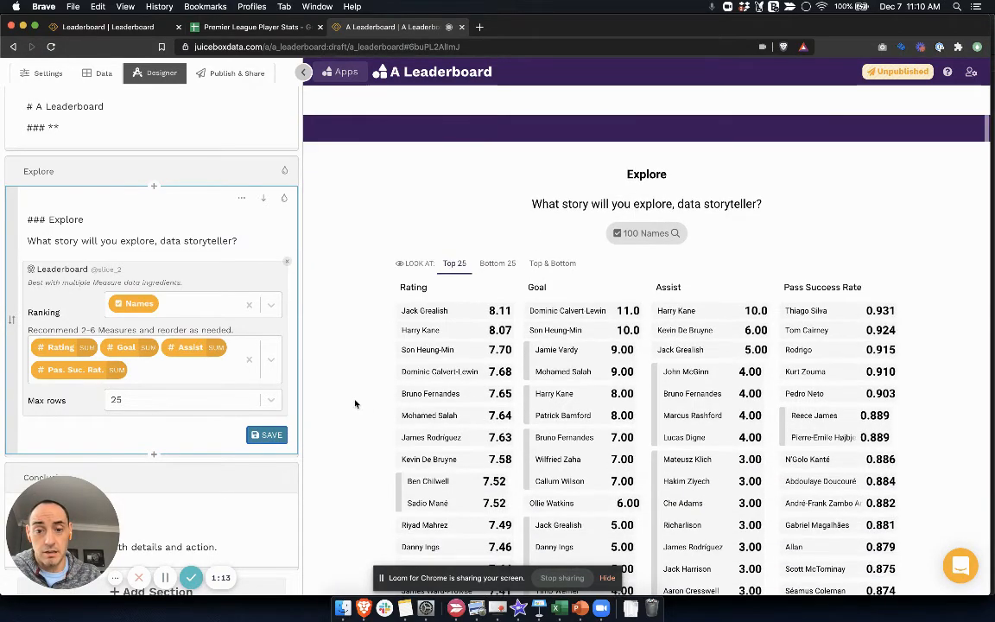
scroll(354, 403, up, 5)
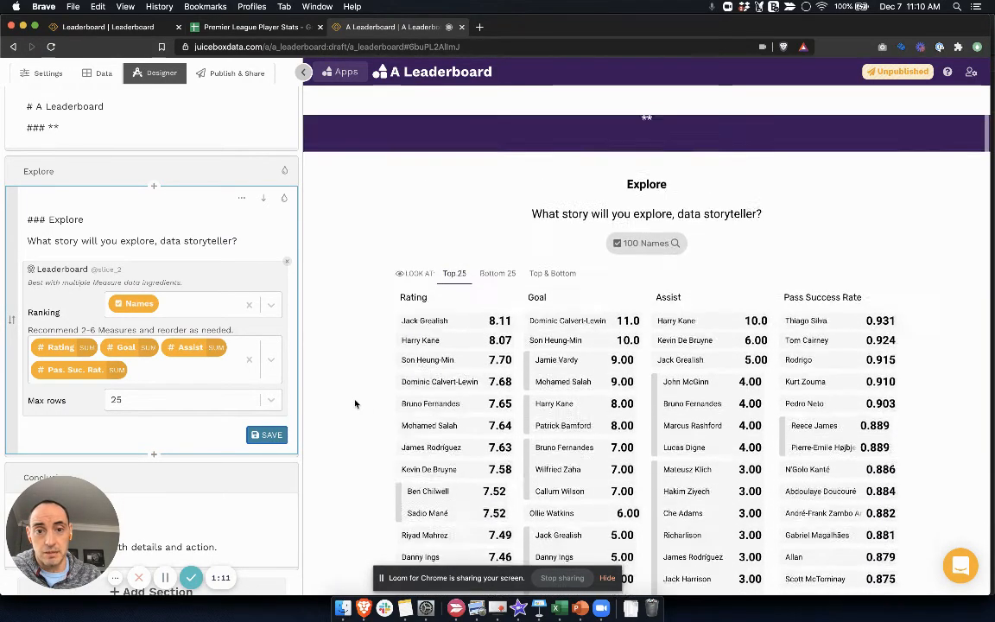
Step: Set the Explore section's background color to hex 3D165B
scroll(250, 259, up, 1)
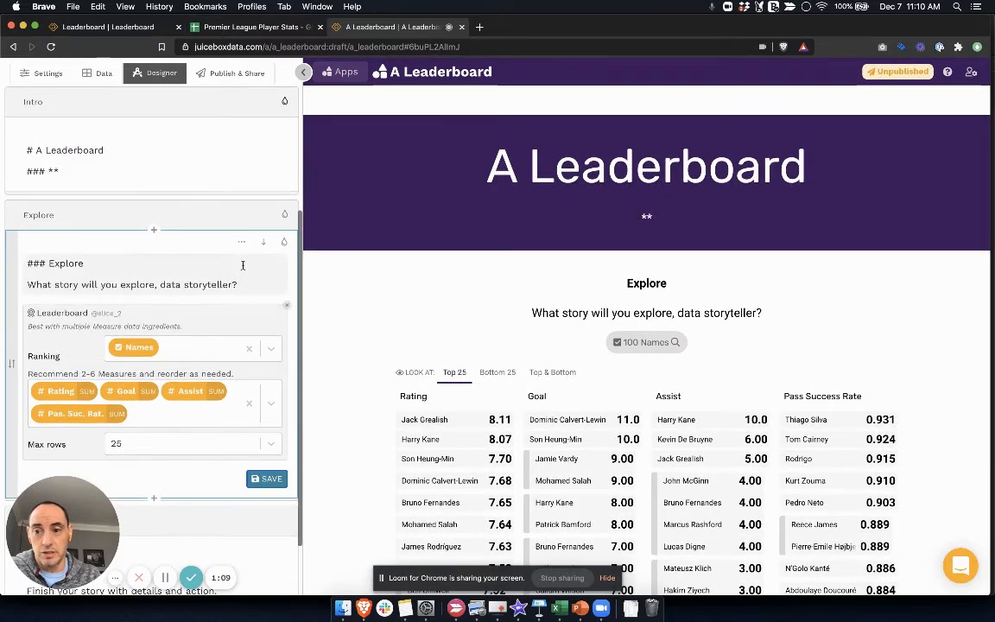
click(283, 217)
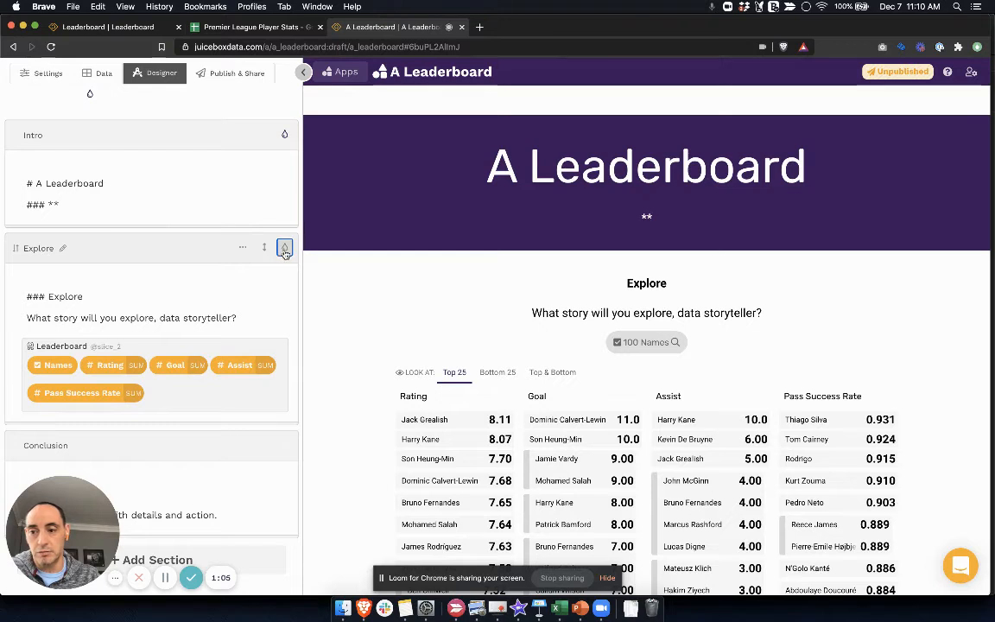
click(284, 249)
click(239, 299)
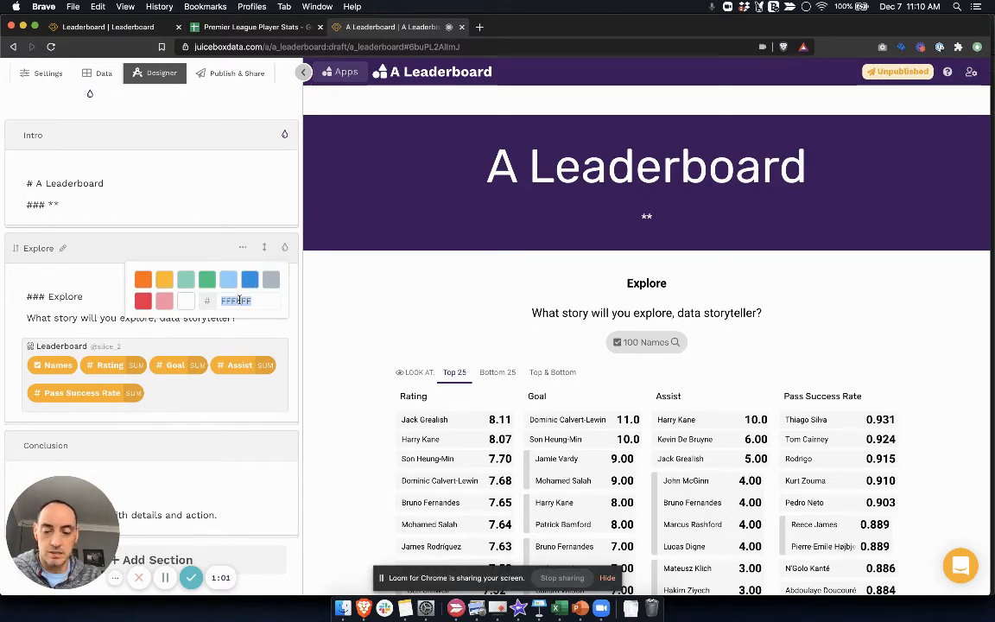
text(3D)
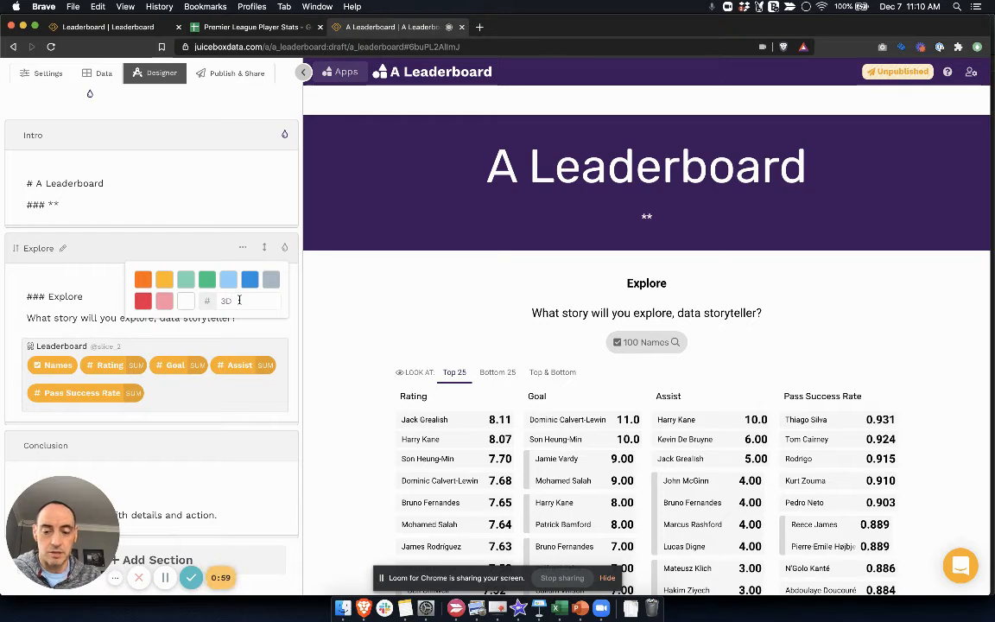
text(165)
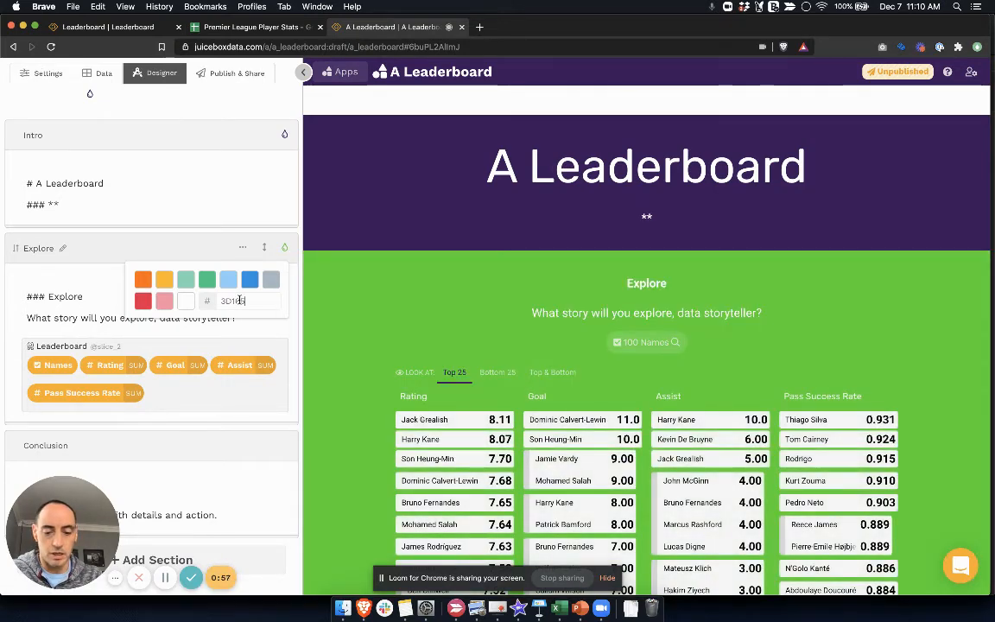
text(8)
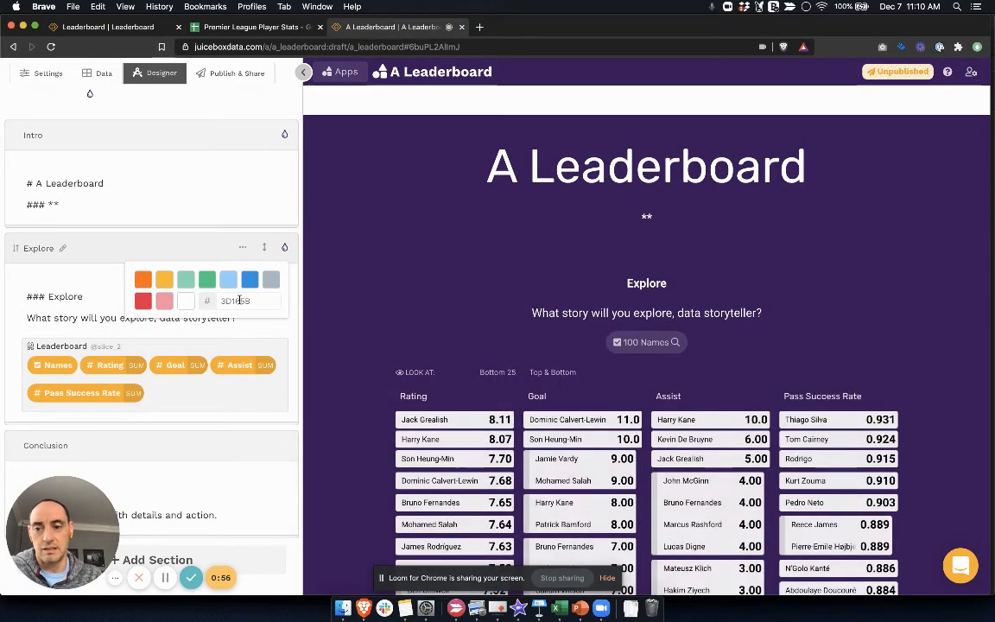
click(82, 308)
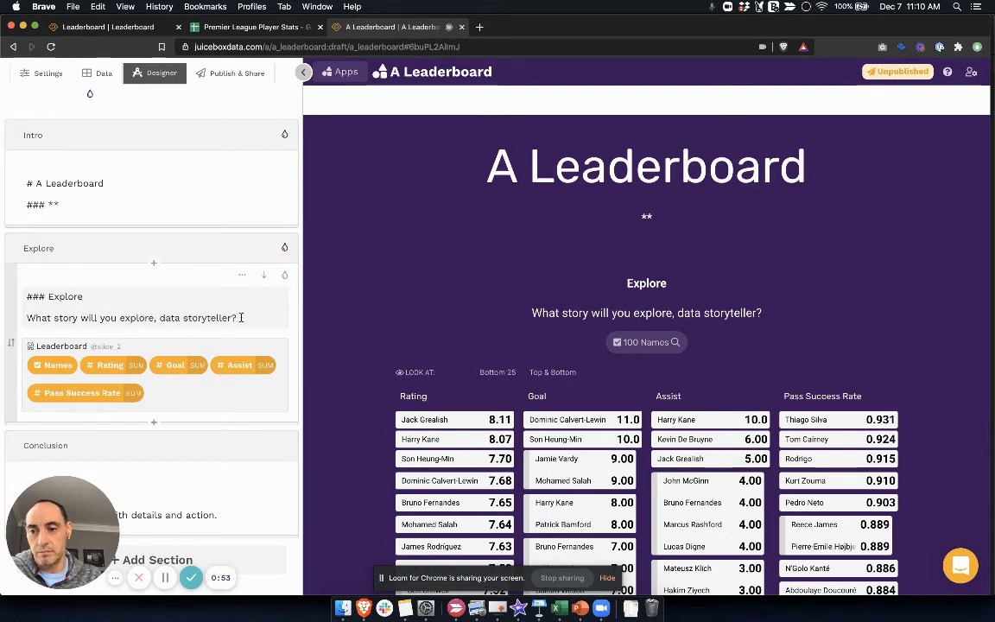
Step: Replace the Explore block's heading and question text with "My Leaderboard" and save the block
drag(240, 318, 25, 296)
text(My)
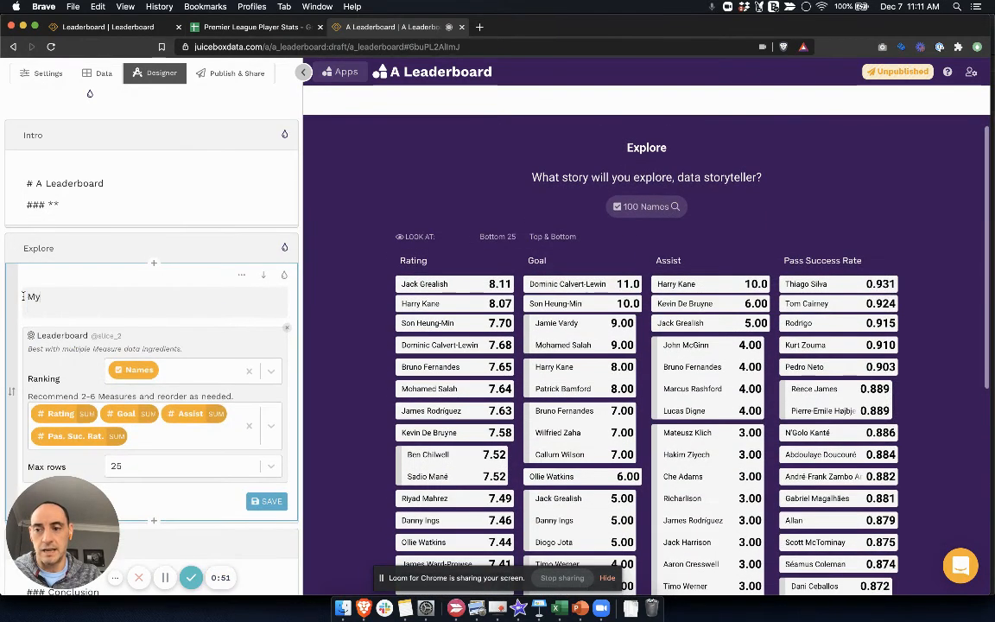
text( Leaderboard)
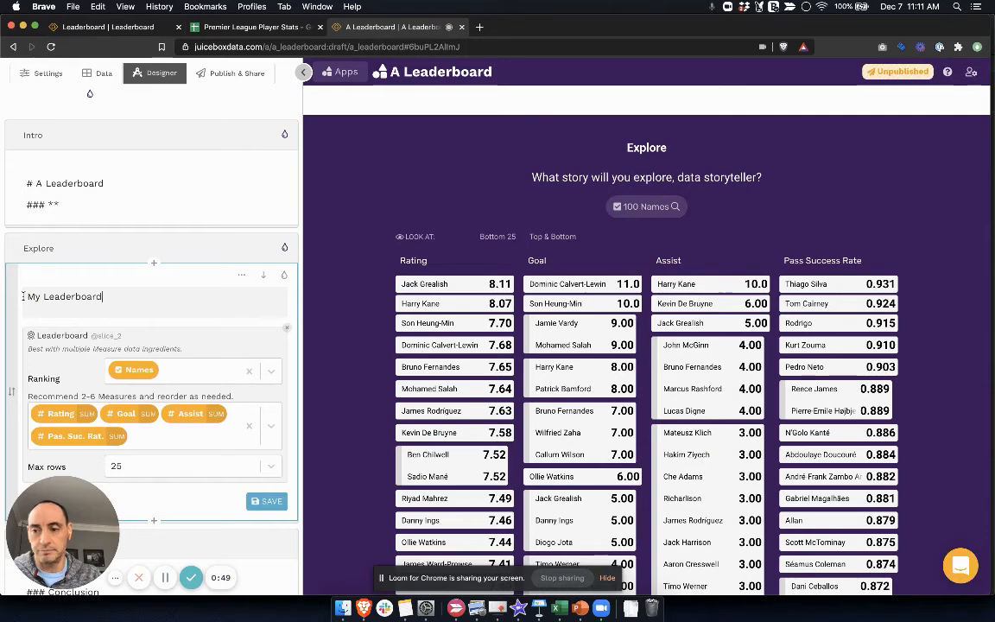
click(271, 502)
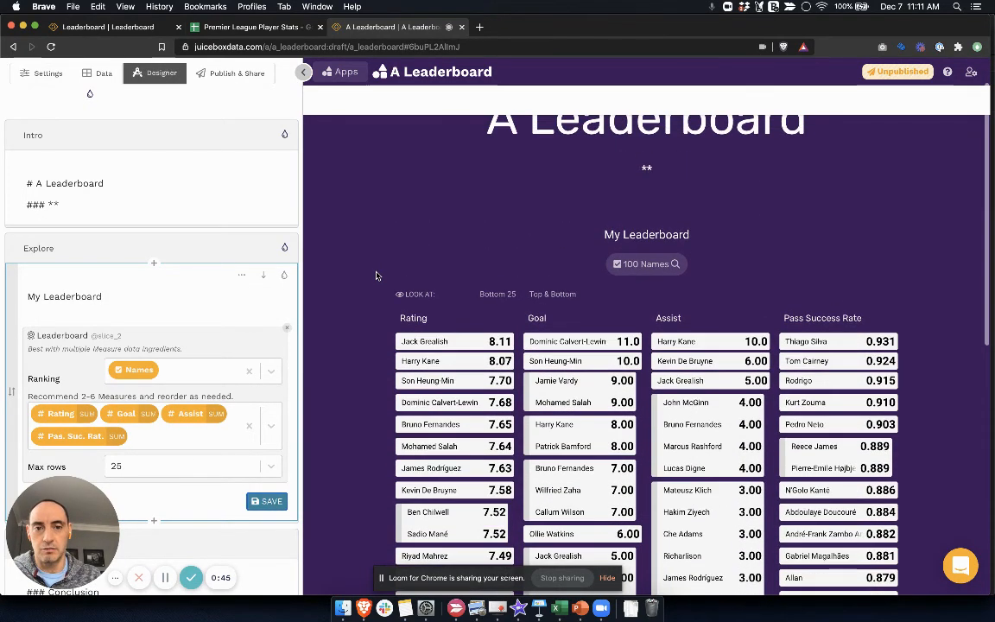
Step: Set the Intro section's background color to white (FFFFFF)
click(109, 193)
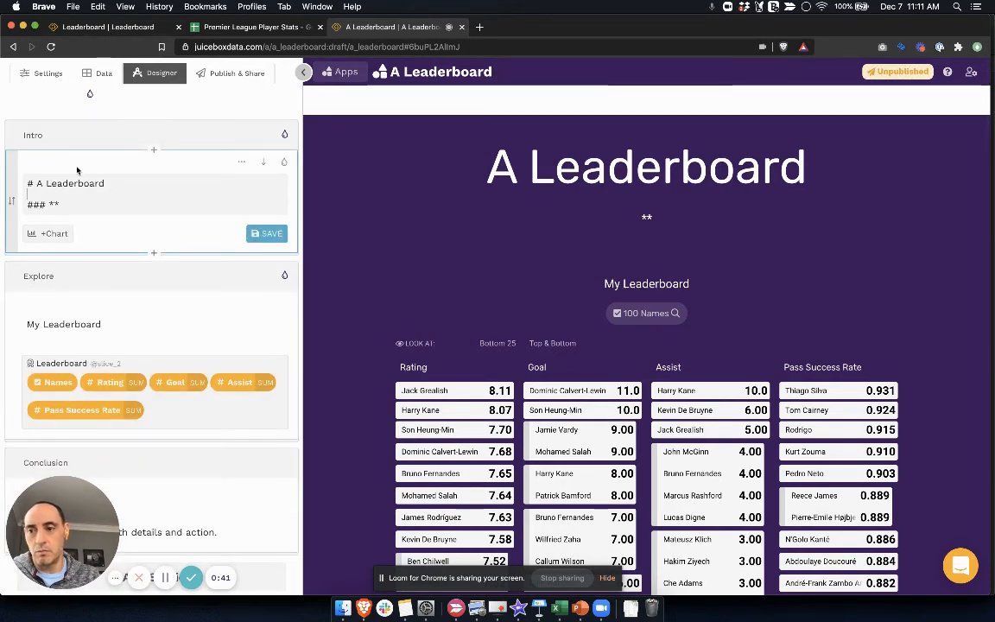
click(286, 143)
click(286, 143)
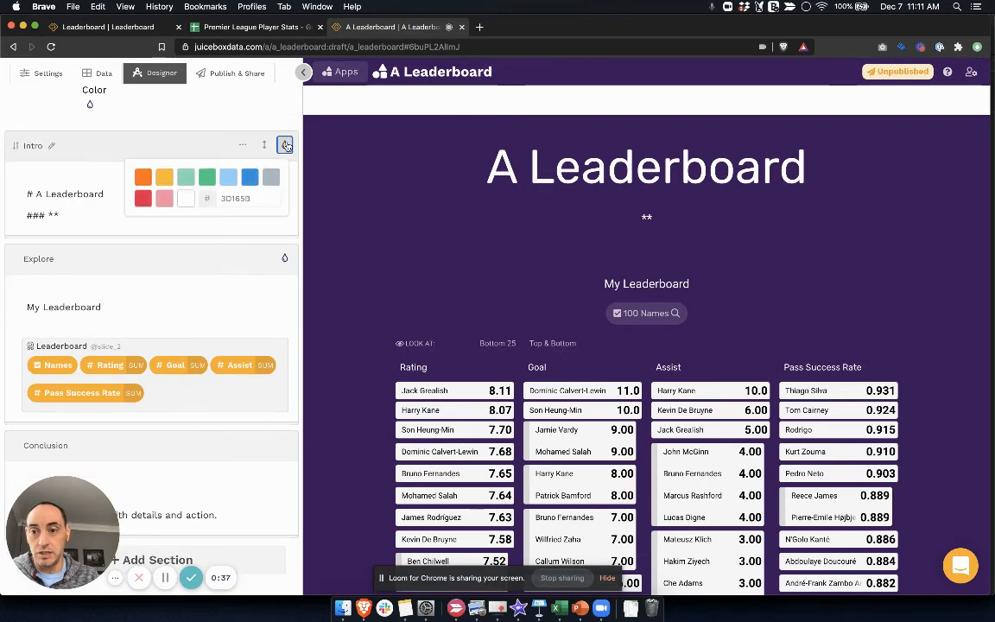
click(186, 198)
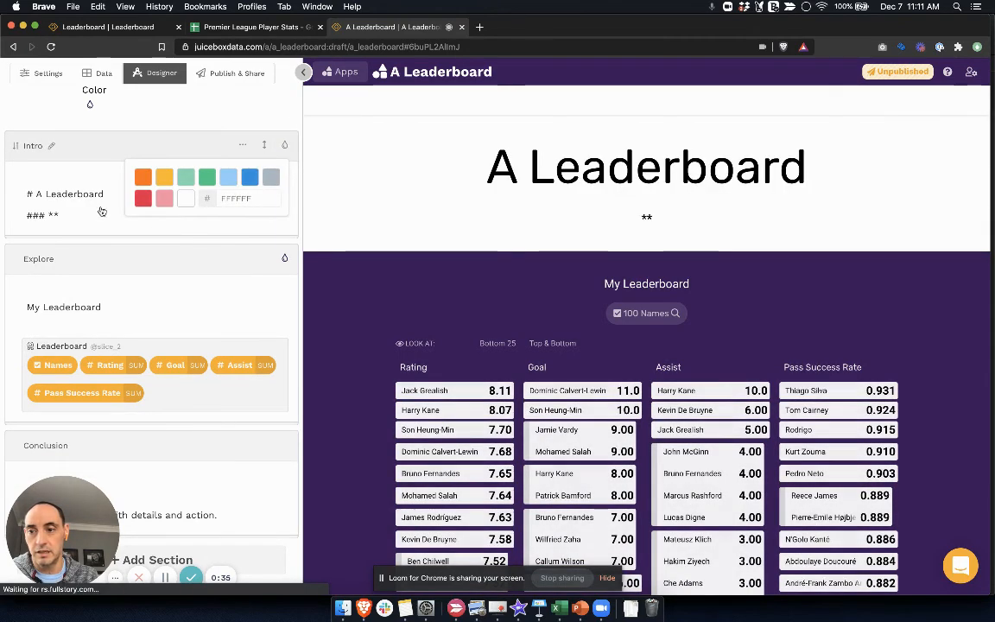
Step: Replace the Intro block's text with the Premier League logo image markdown copied from the existing Leaderboard app, and save the block
click(83, 218)
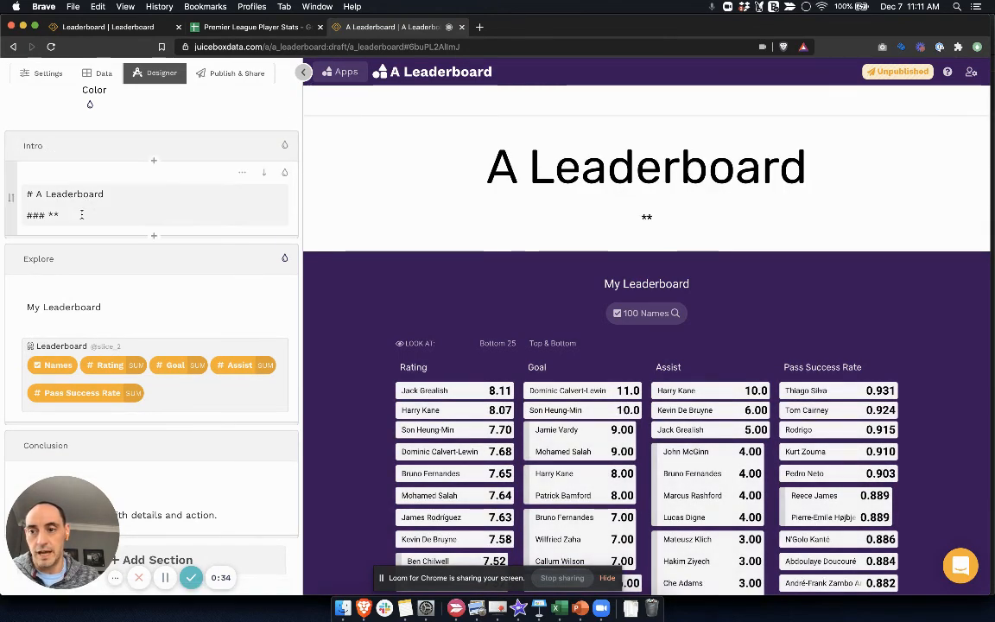
click(103, 30)
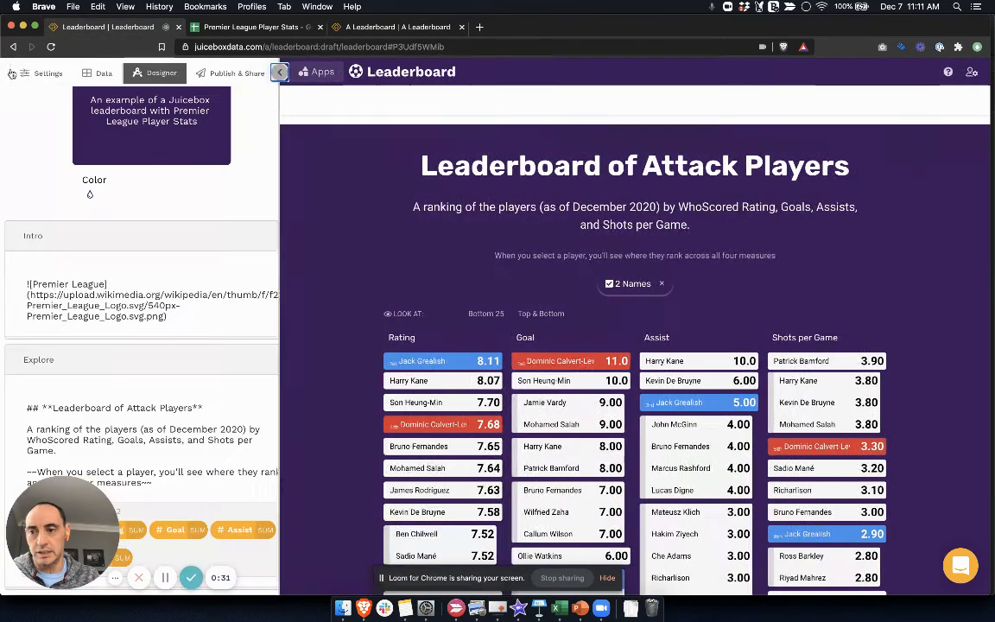
drag(168, 317, 26, 284)
key(super+c)
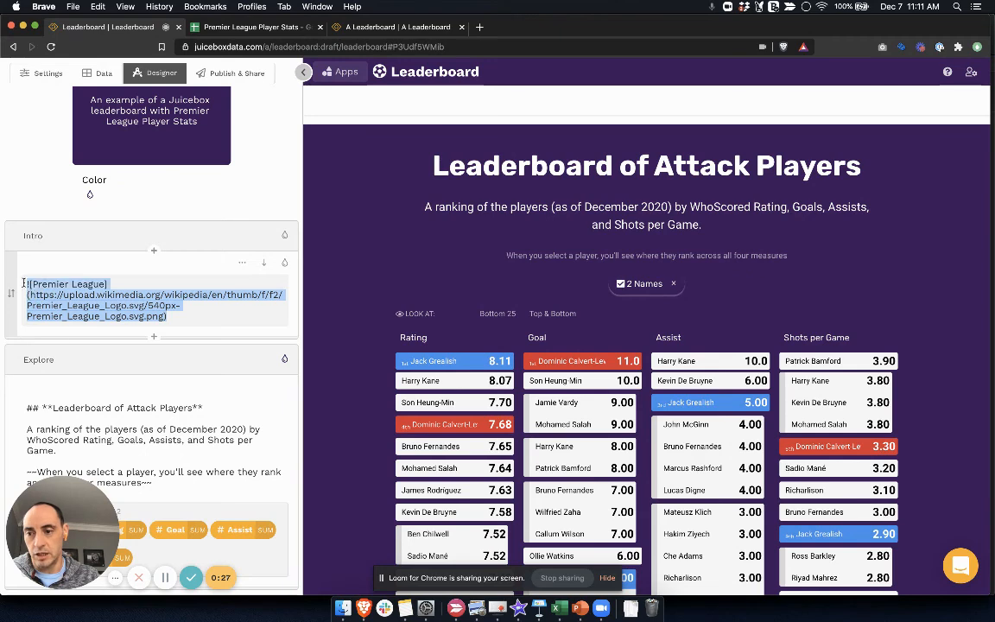
click(367, 32)
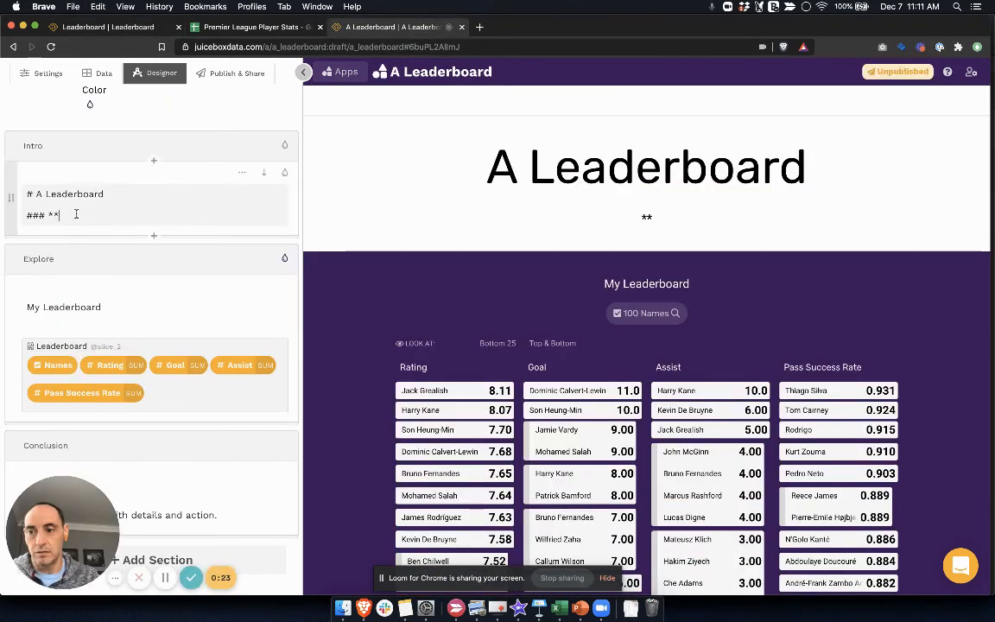
drag(60, 215, 28, 195)
key(super+v)
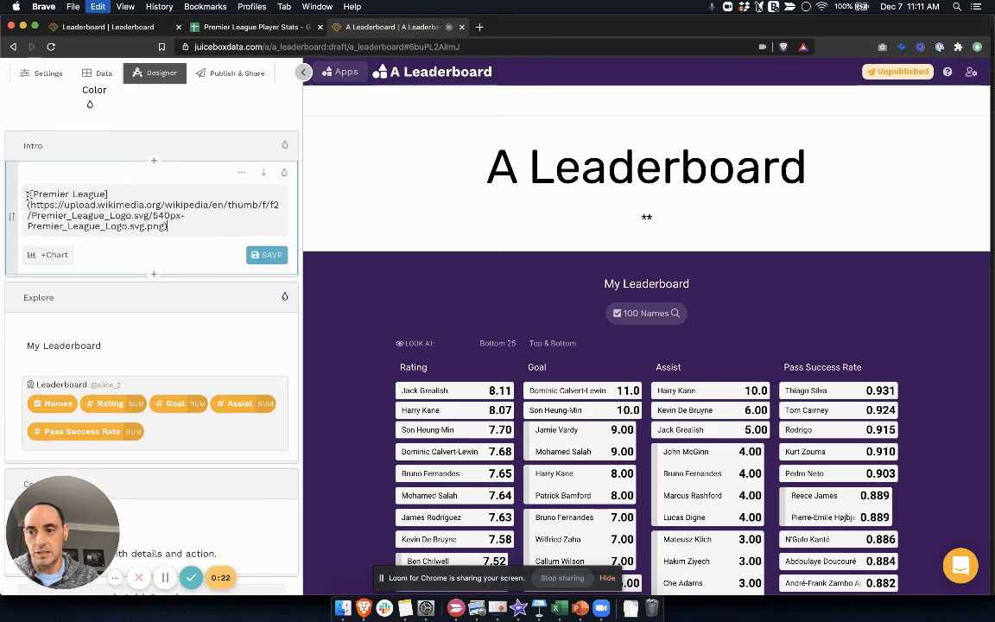
click(271, 254)
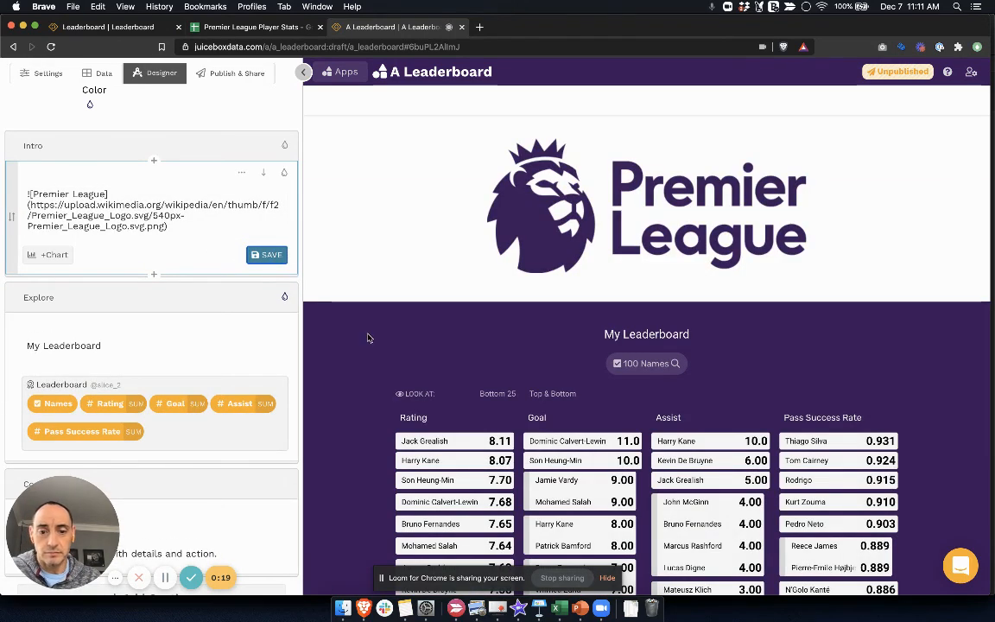
Step: Highlight the top player in the Rating ranking and examine where that player ranks across the other measures
scroll(367, 338, down, 2)
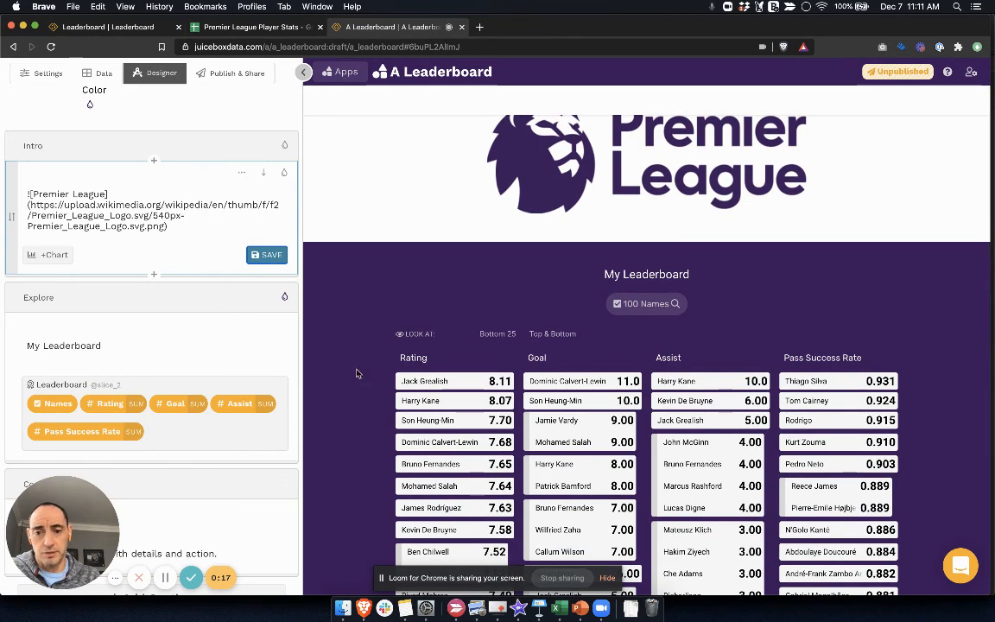
click(424, 381)
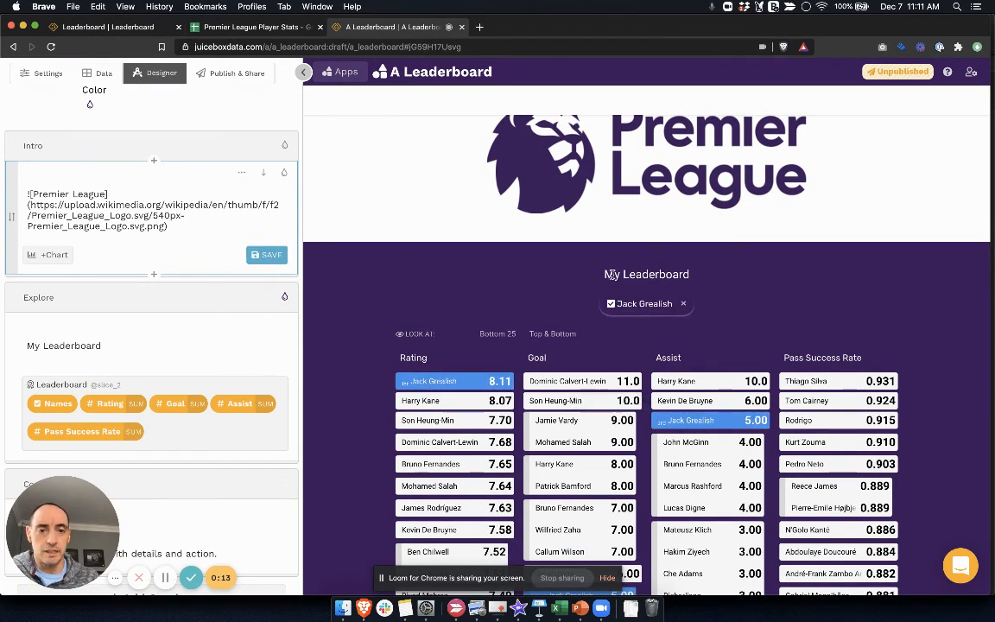
scroll(630, 274, down, 5)
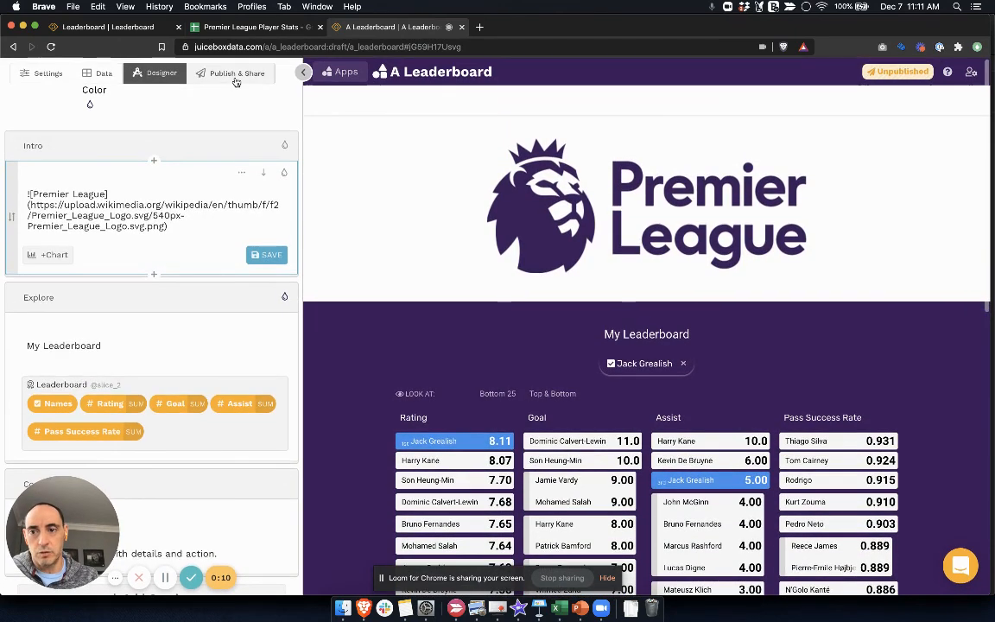
Step: Open the publishing and sharing options for the A Leaderboard app
click(233, 75)
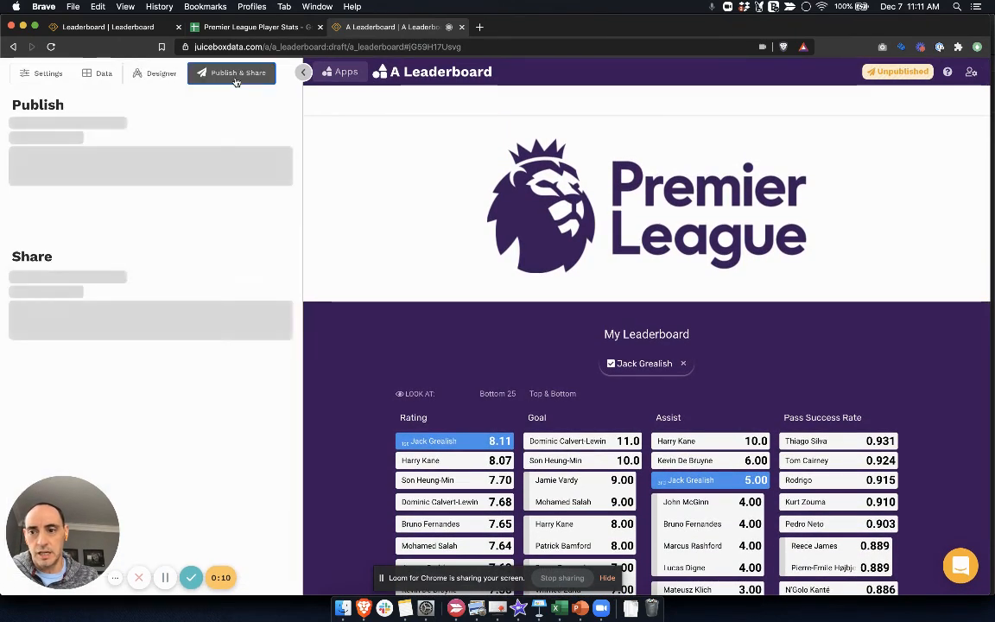